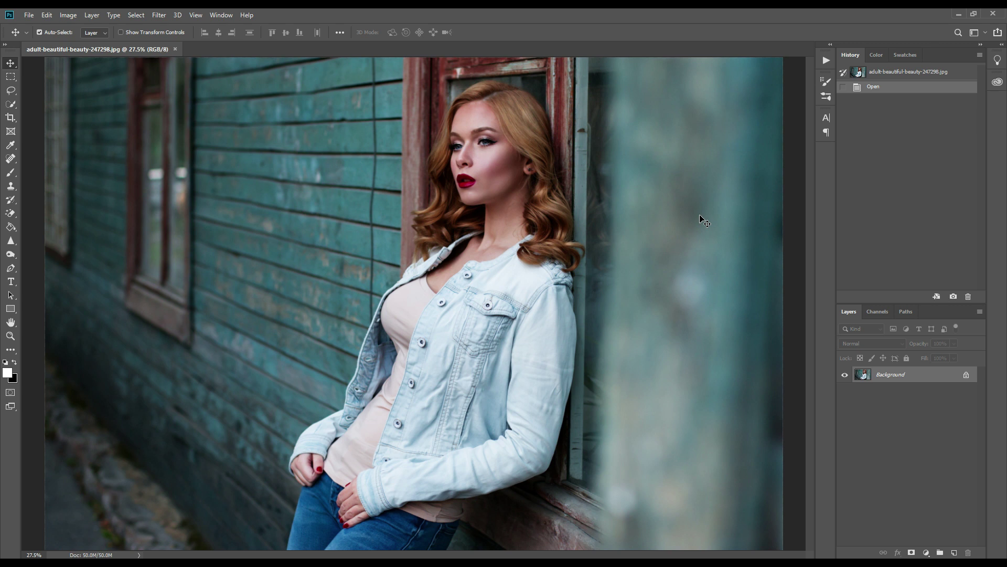
# Turn off Auto-Select and copy the Background layer into Layer 1 with Ctrl+J.
pyautogui.click(892, 379)
pyautogui.press('ctrl')
pyautogui.hotkey('ctrl', 'j')
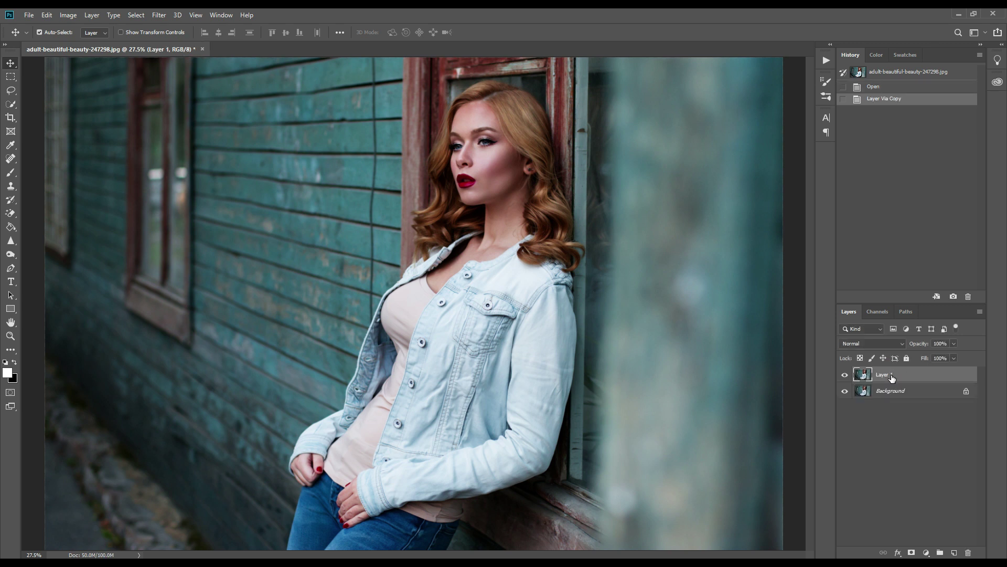
# Apply a High Pass filter with radius 43 to Layer 1.
pyautogui.click(159, 15)
pyautogui.moveTo(205, 224)
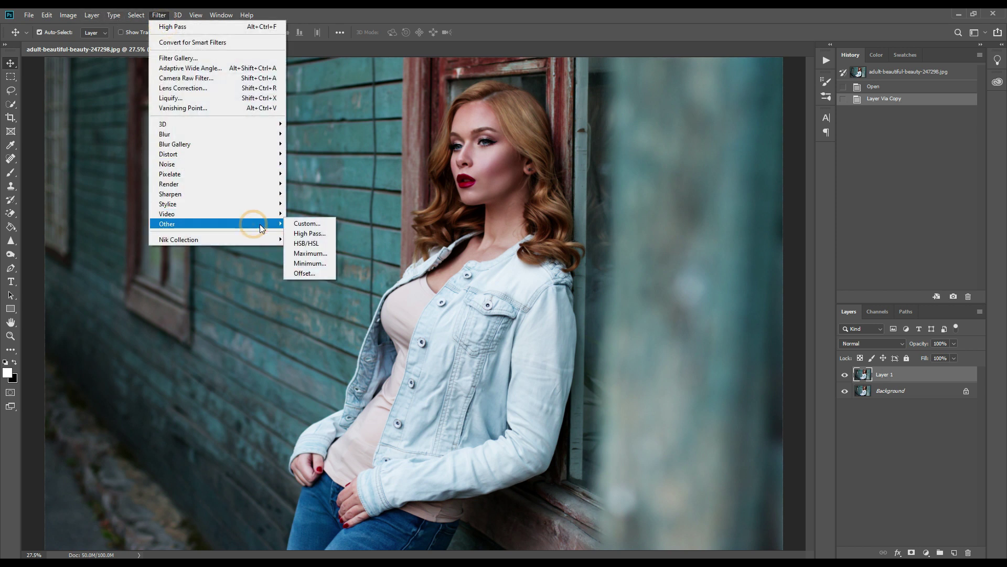
pyautogui.click(316, 233)
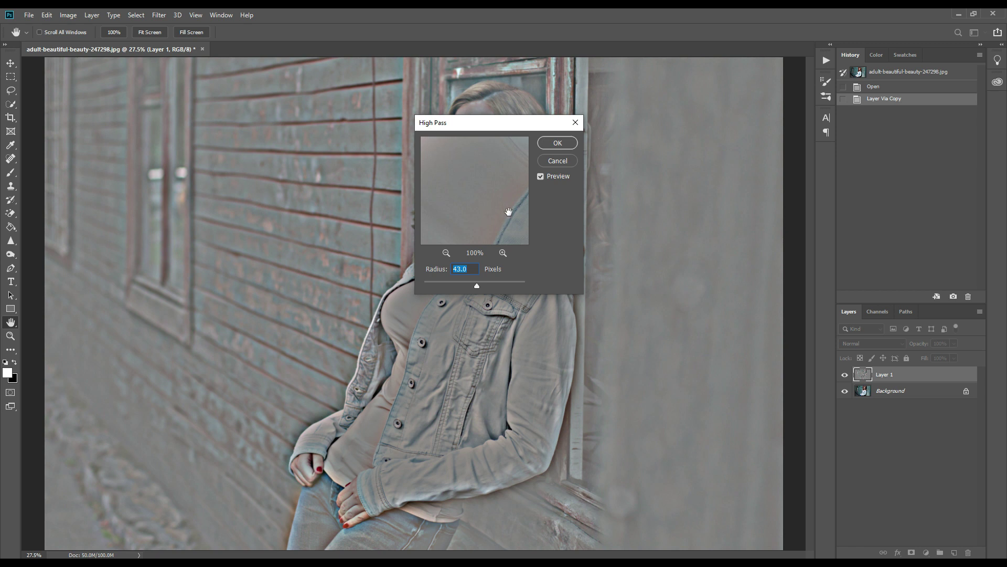
pyautogui.moveTo(530, 124); pyautogui.dragTo(749, 143)
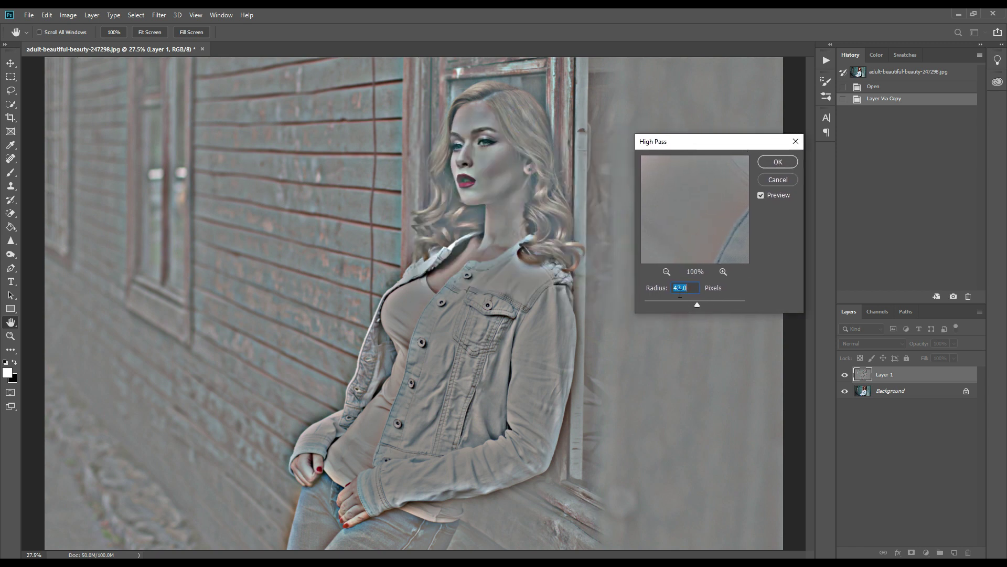
pyautogui.click(773, 164)
# Blend the High Pass layer in Overlay mode at 43% opacity.
pyautogui.click(869, 344)
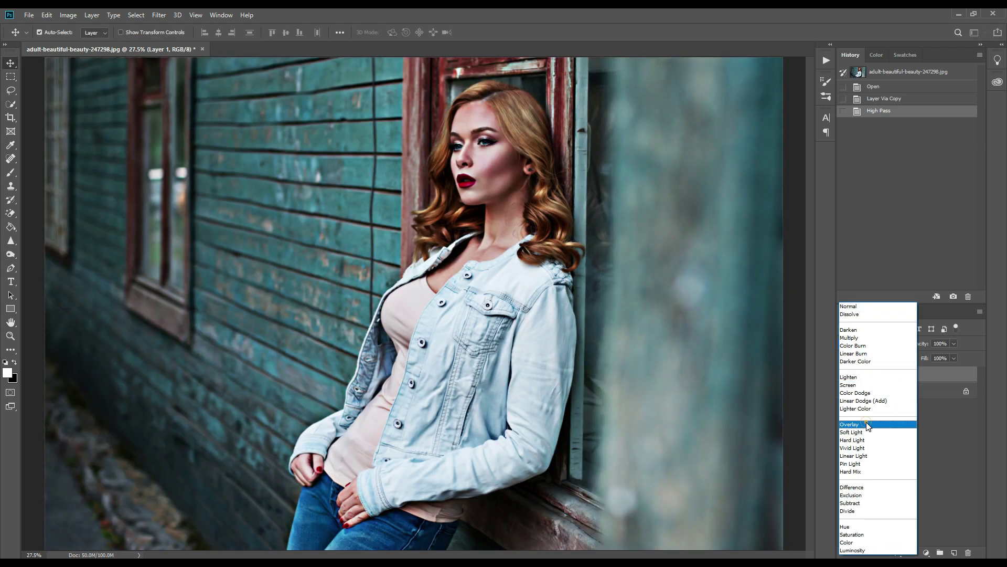
pyautogui.click(867, 426)
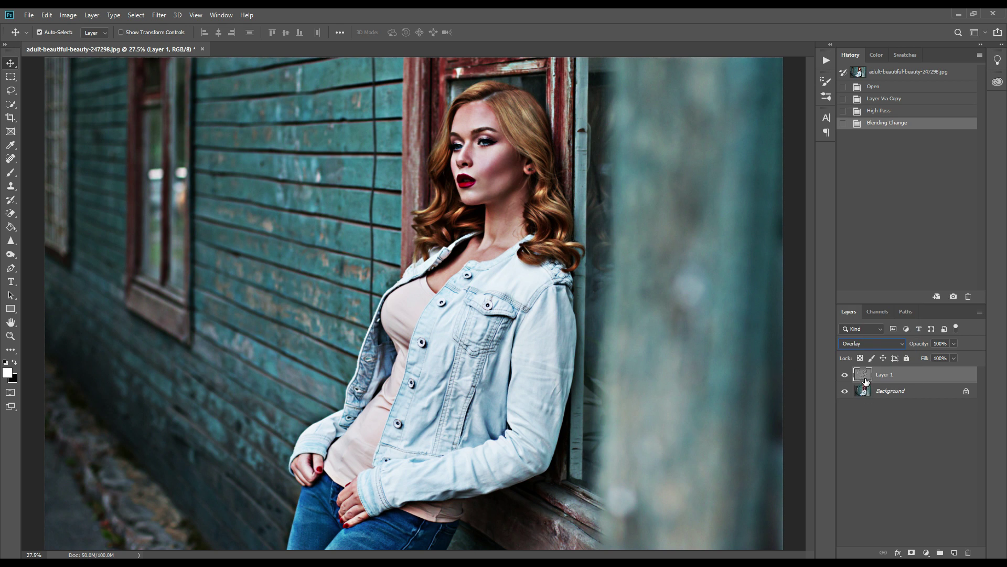
pyautogui.moveTo(954, 344); pyautogui.dragTo(928, 355)
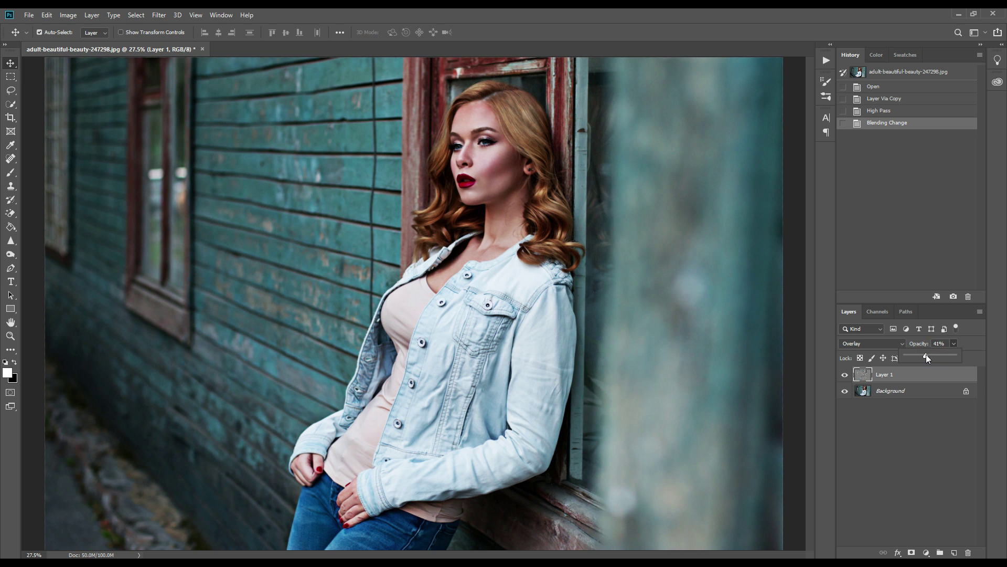
pyautogui.moveTo(927, 354); pyautogui.dragTo(927, 354)
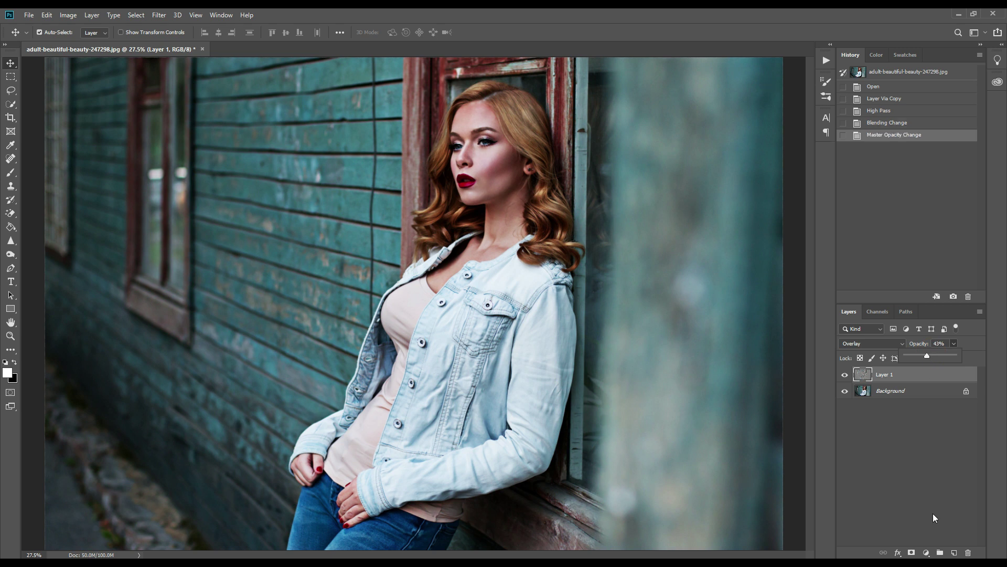
# Add a Vibrance adjustment layer with Vibrance -8 and Saturation -22.
pyautogui.click(927, 553)
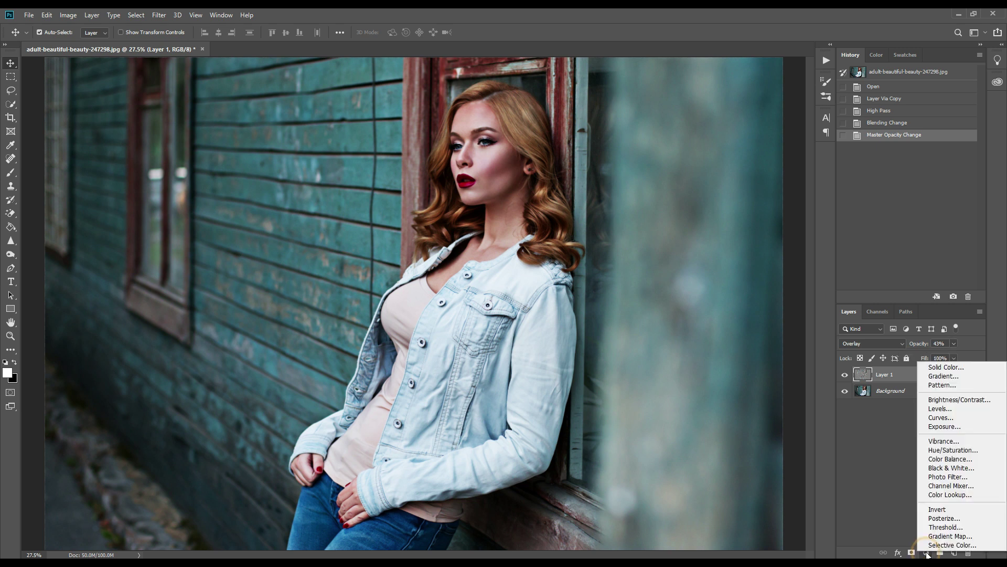
pyautogui.click(969, 443)
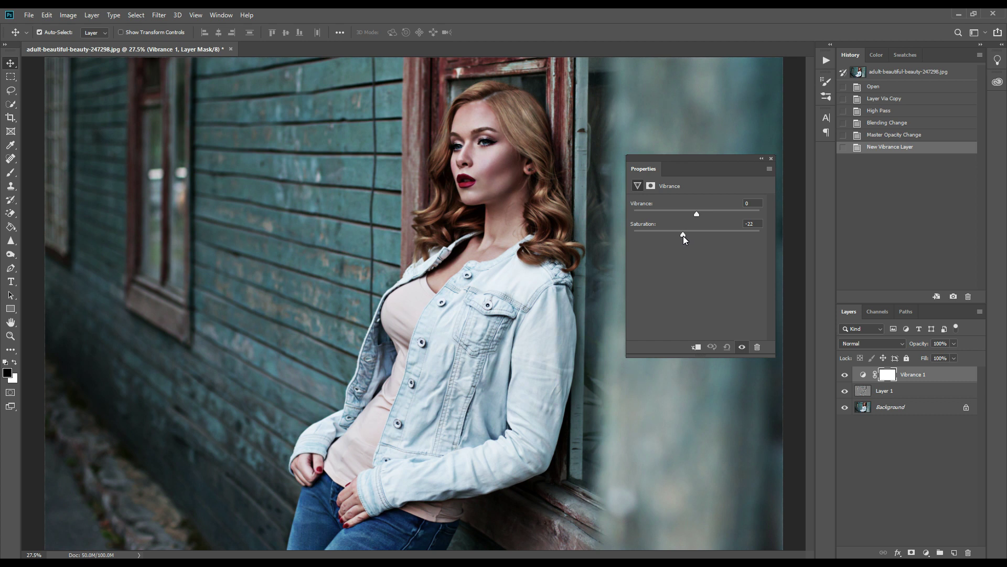
pyautogui.moveTo(683, 235); pyautogui.dragTo(683, 235)
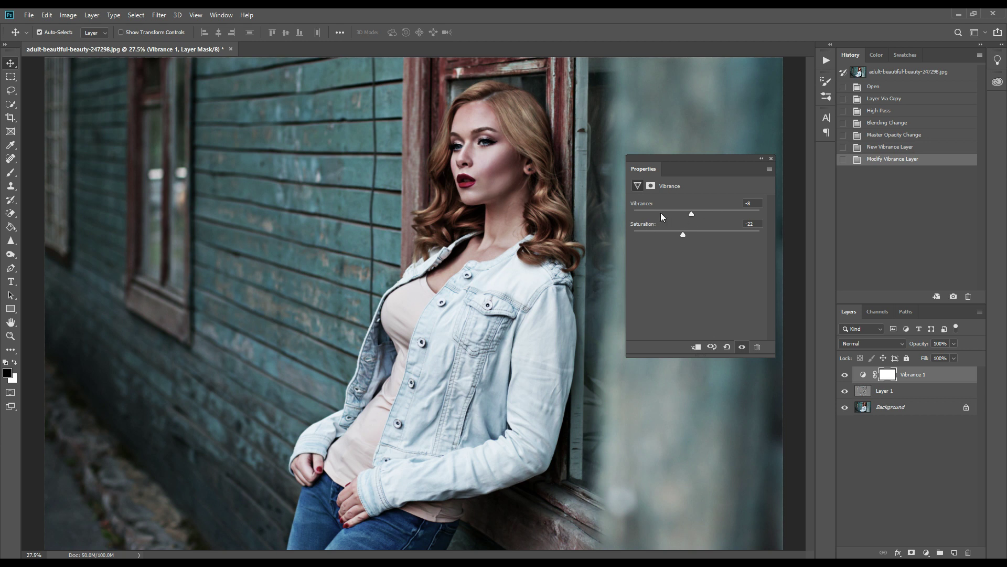
pyautogui.click(771, 160)
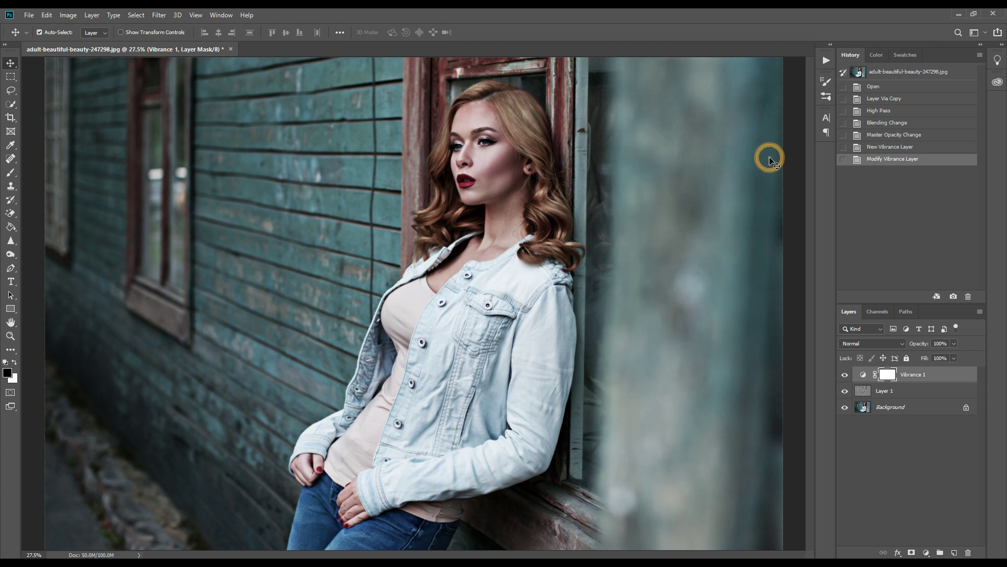
pyautogui.click(928, 553)
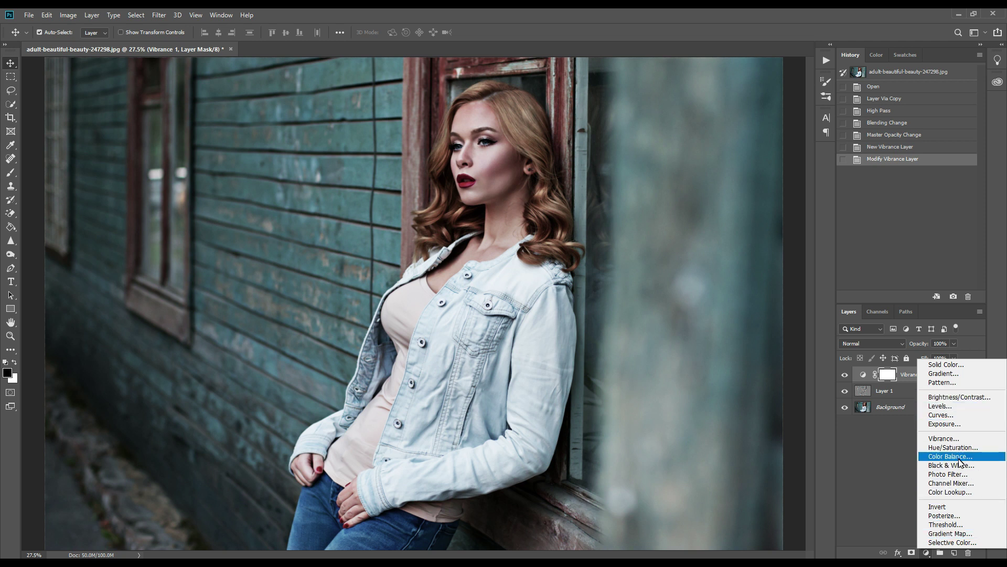
# Add a Gradient Fill using the Neutral Density preset, Radial style, reversed.
pyautogui.click(970, 374)
pyautogui.click(707, 188)
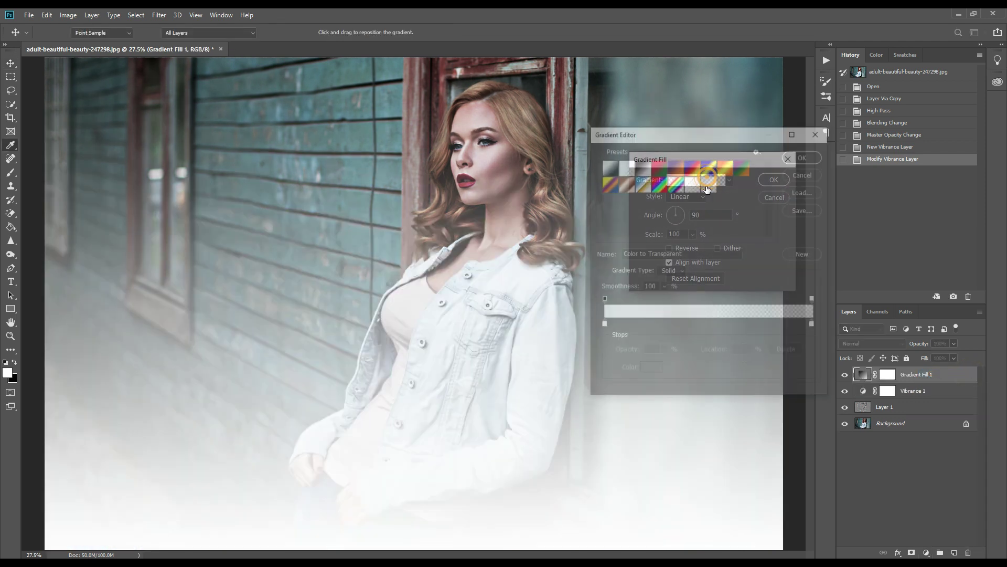
pyautogui.click(708, 185)
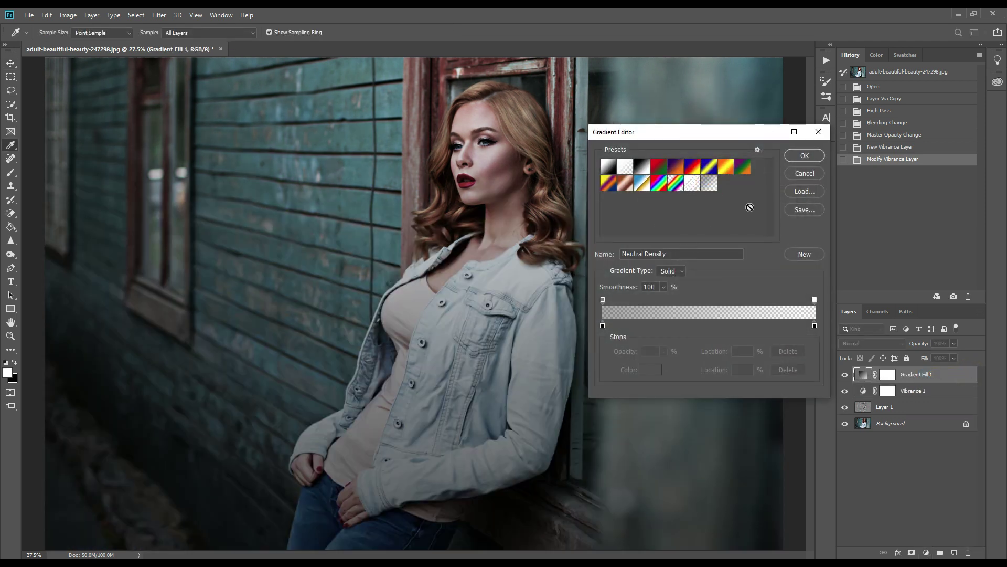
pyautogui.click(803, 155)
pyautogui.click(683, 198)
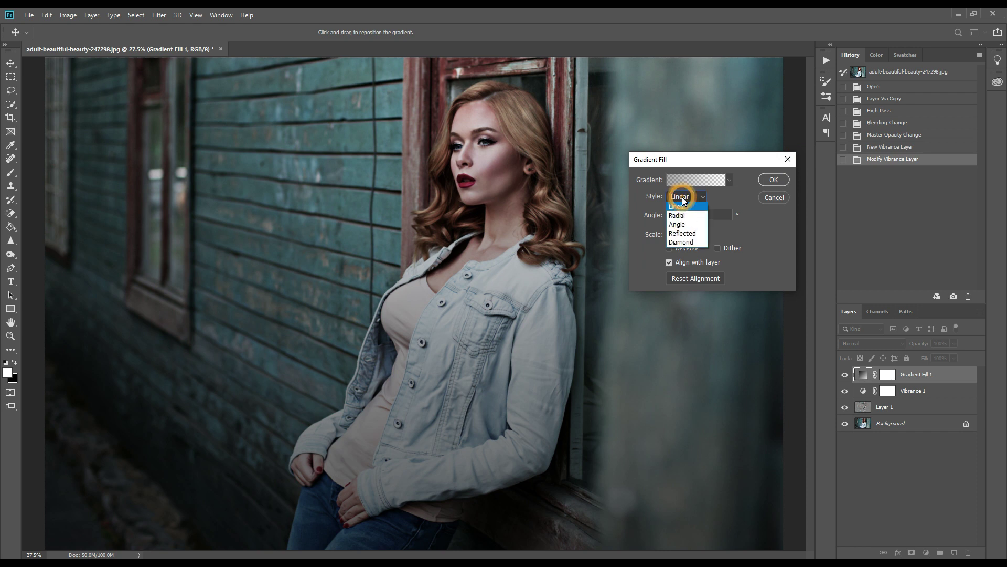
pyautogui.click(686, 214)
pyautogui.click(670, 249)
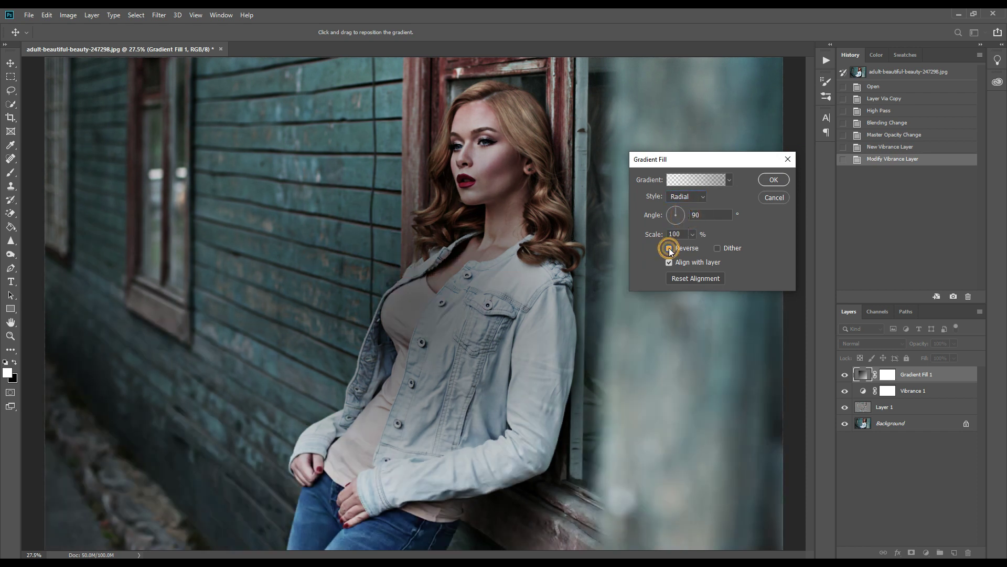
# Move the vignette centre toward the face, scale it to 330%, and set 50% opacity.
pyautogui.moveTo(435, 245)
pyautogui.mouseDown()
pyautogui.moveTo(440, 206)
pyautogui.moveTo(460, 173)
pyautogui.mouseUp()
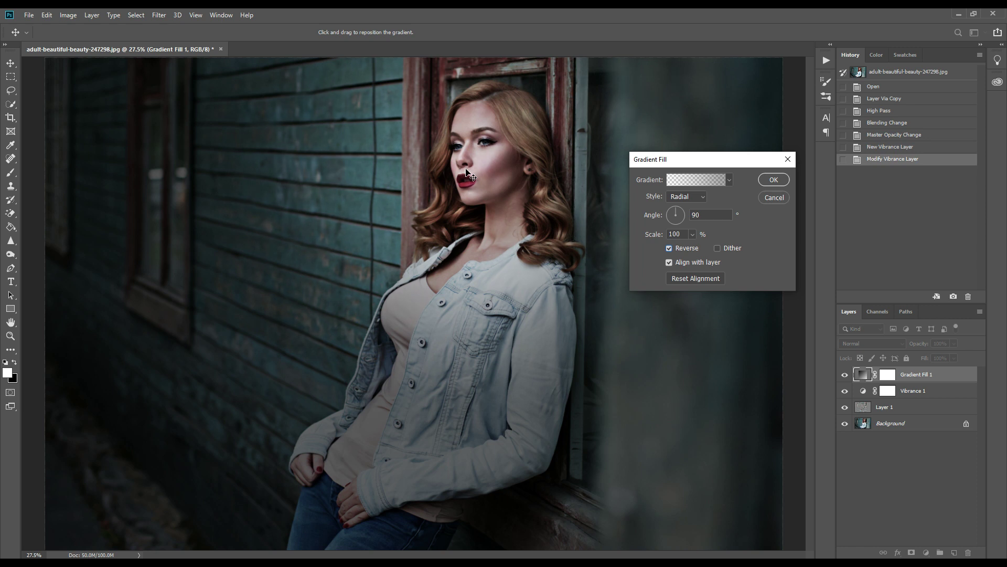
pyautogui.click(692, 233)
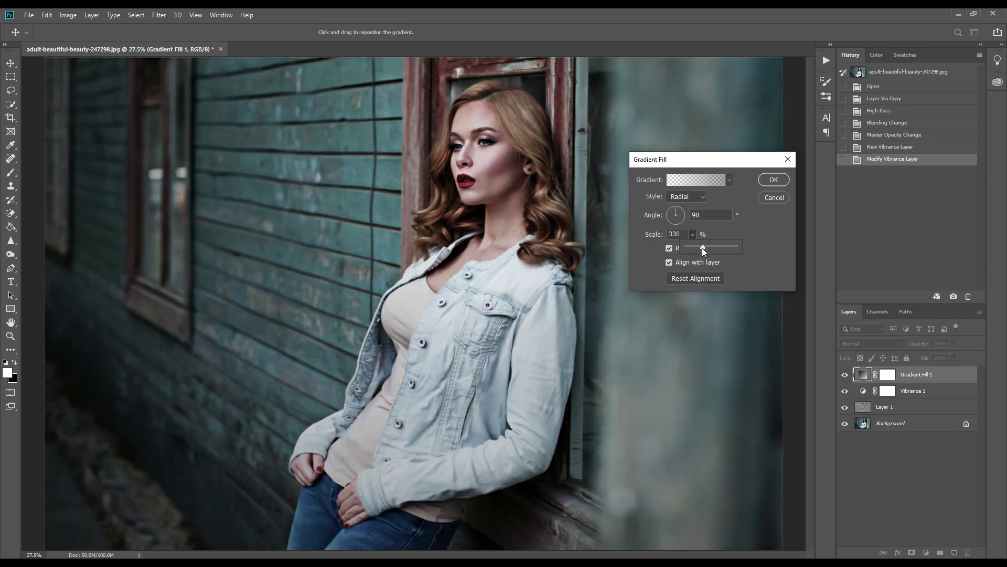
pyautogui.click(774, 181)
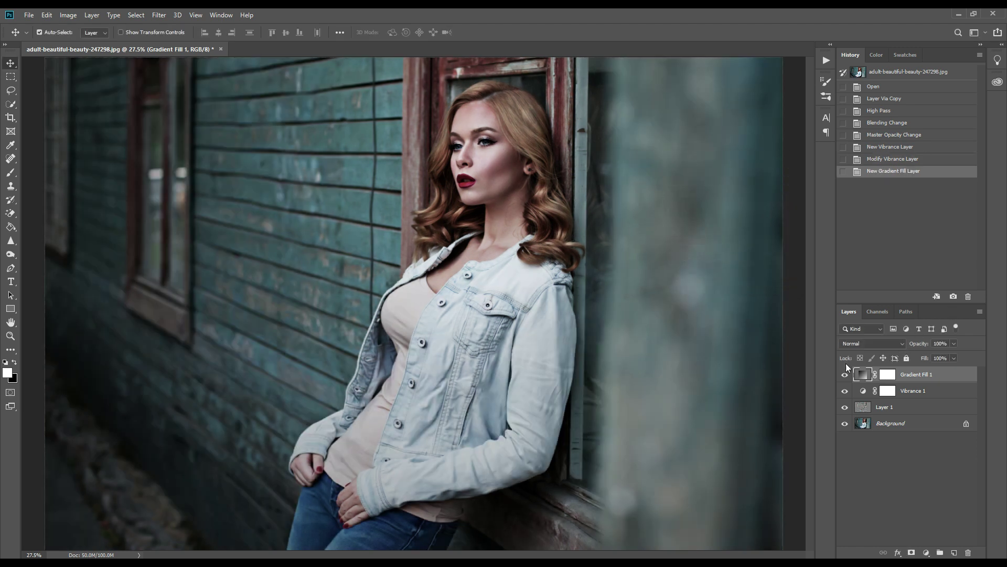
pyautogui.click(955, 343)
pyautogui.moveTo(940, 357); pyautogui.dragTo(930, 356)
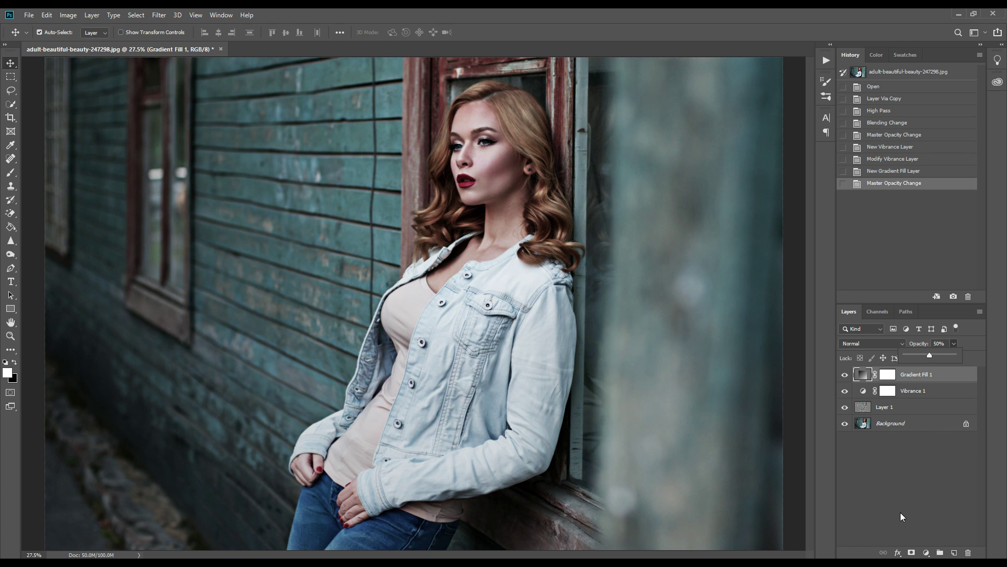
# Add a Gradient Map adjustment using the Black, White preset.
pyautogui.click(926, 553)
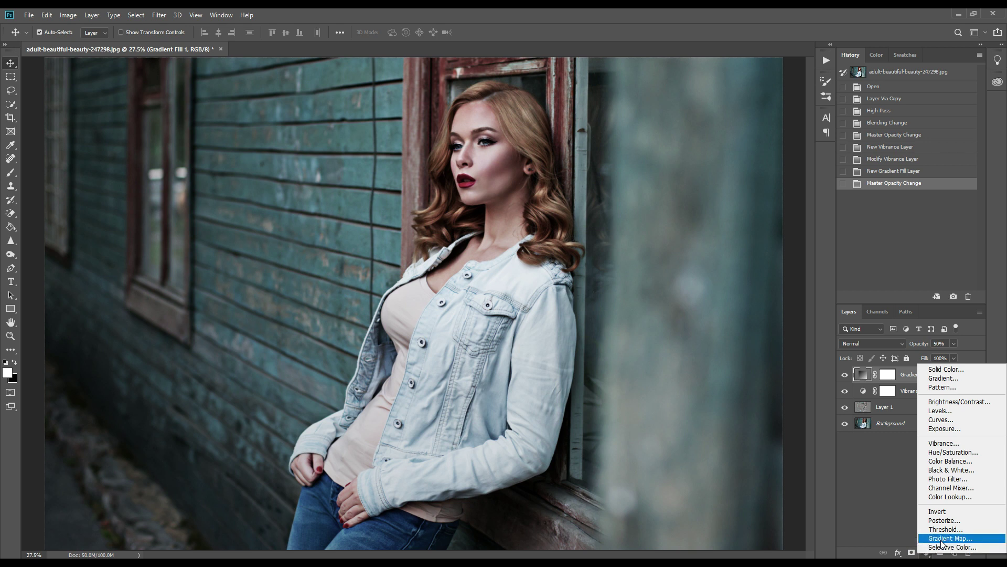
pyautogui.click(941, 539)
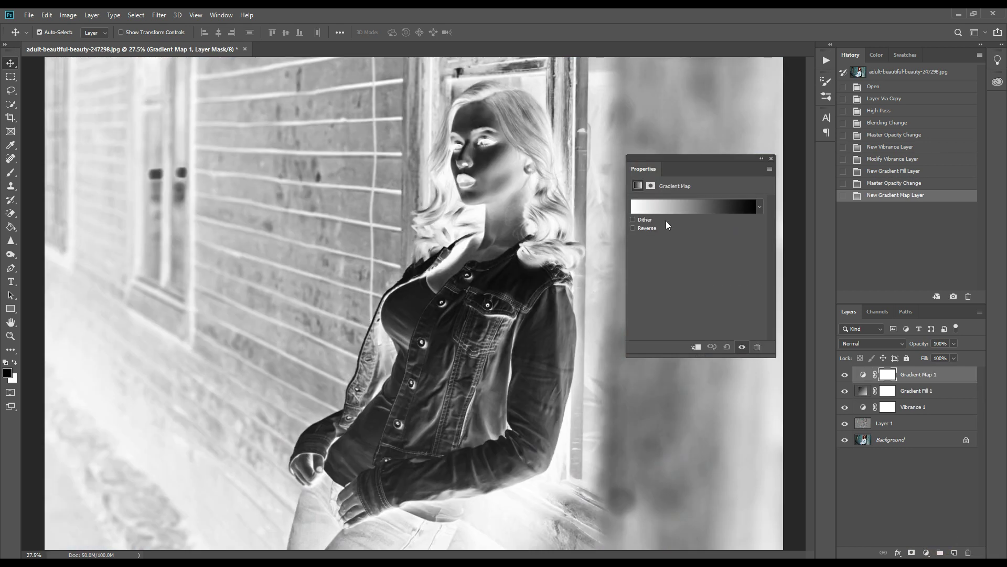
pyautogui.click(693, 210)
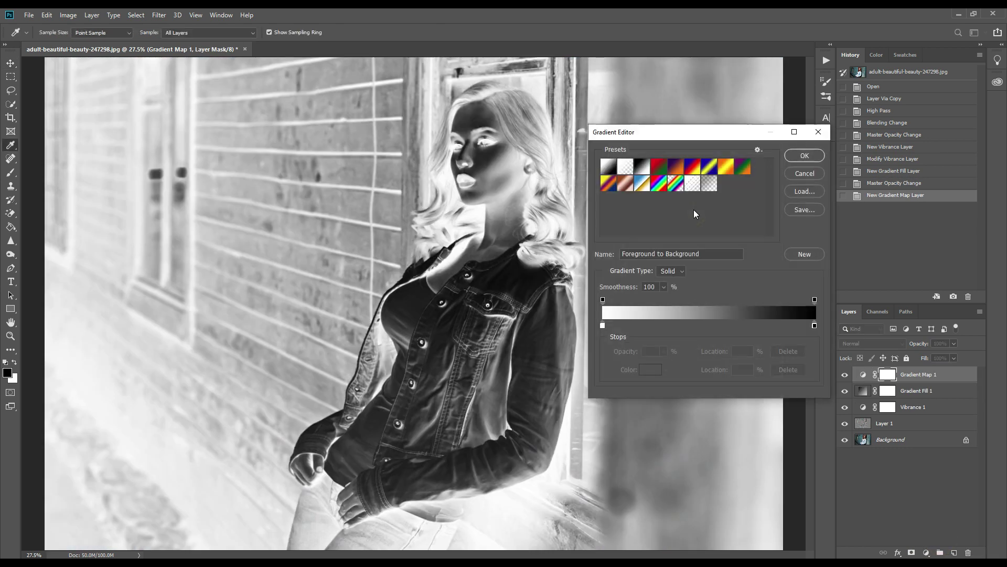
pyautogui.click(649, 166)
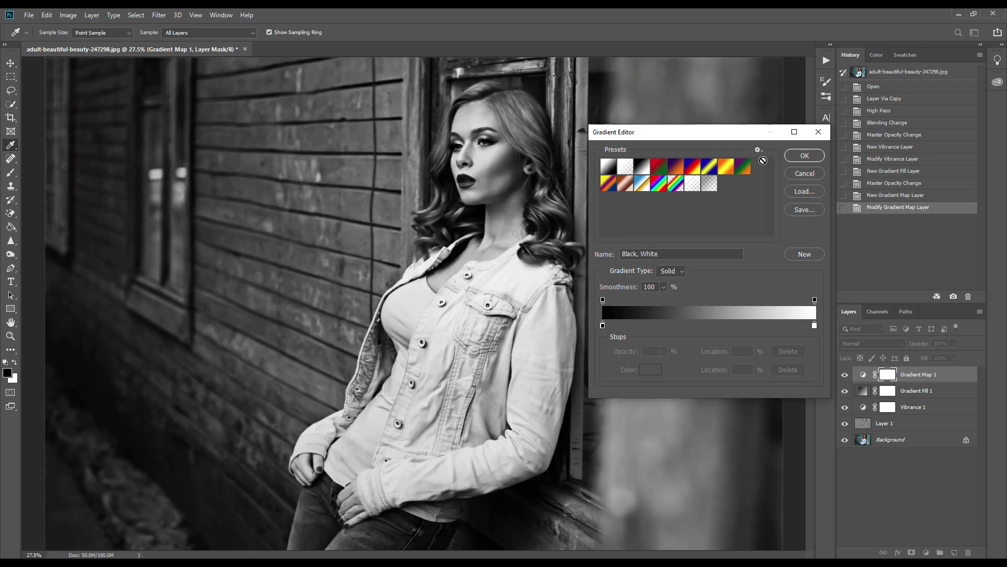
pyautogui.click(797, 158)
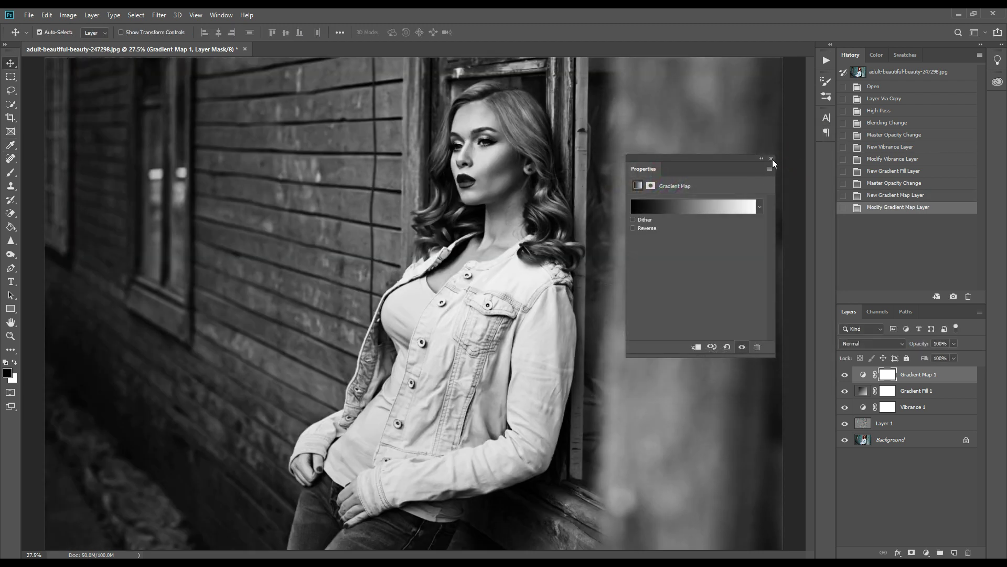
pyautogui.click(772, 158)
# Blend the Gradient Map as Soft Light at 38% opacity.
pyautogui.click(871, 344)
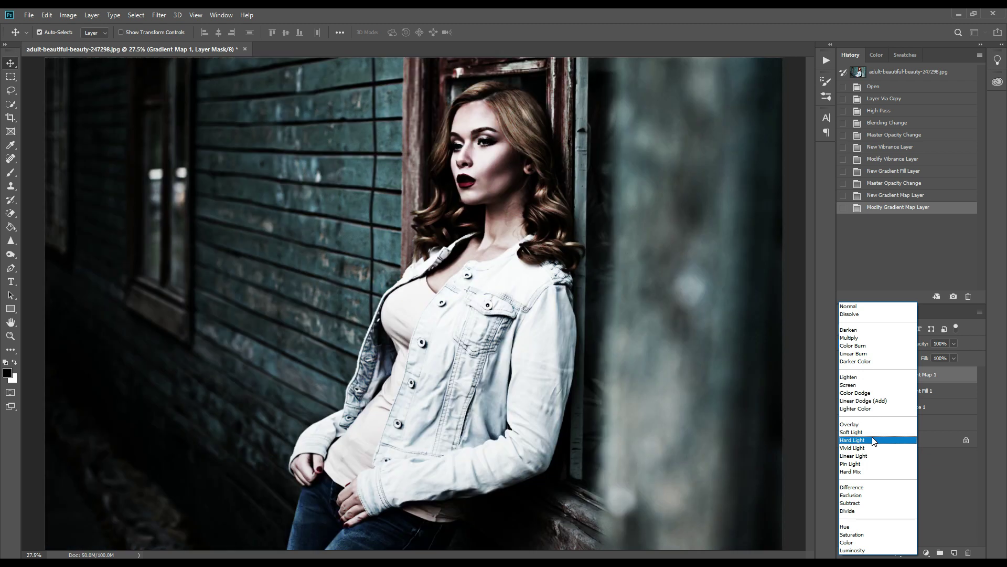
pyautogui.click(872, 432)
pyautogui.click(954, 344)
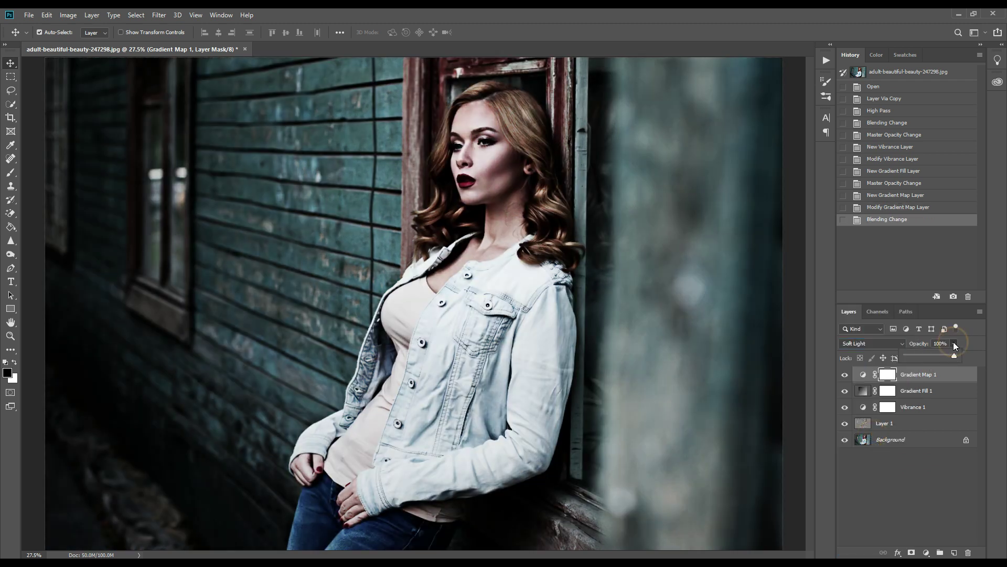
pyautogui.click(923, 358)
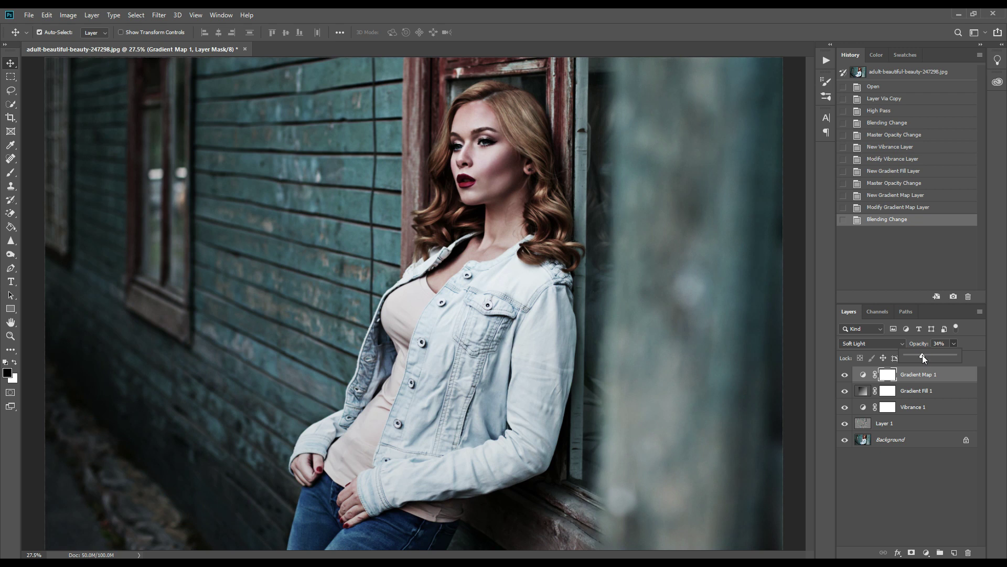
# Add a second Gradient Map using the Violet, Orange preset.
pyautogui.click(929, 554)
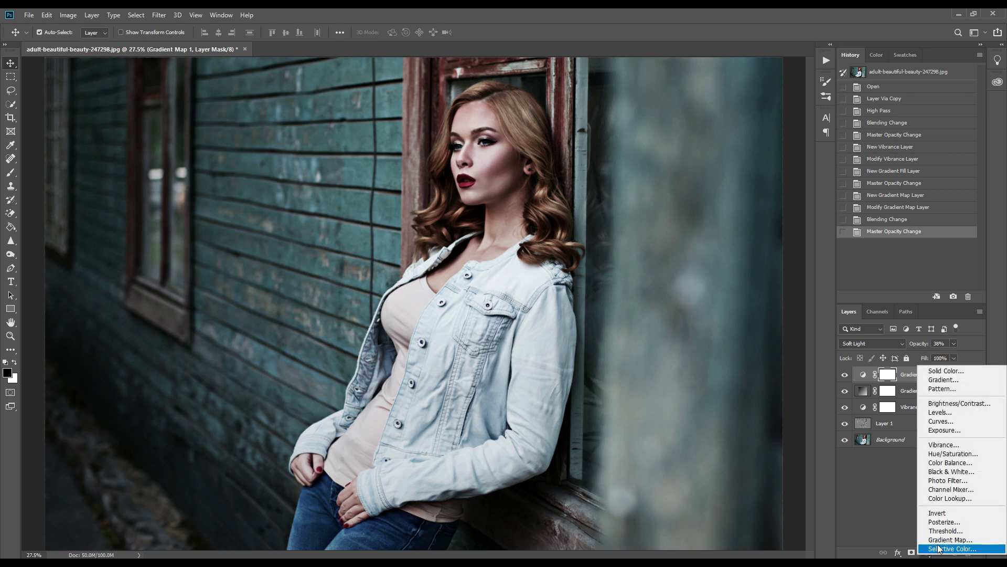
pyautogui.click(941, 539)
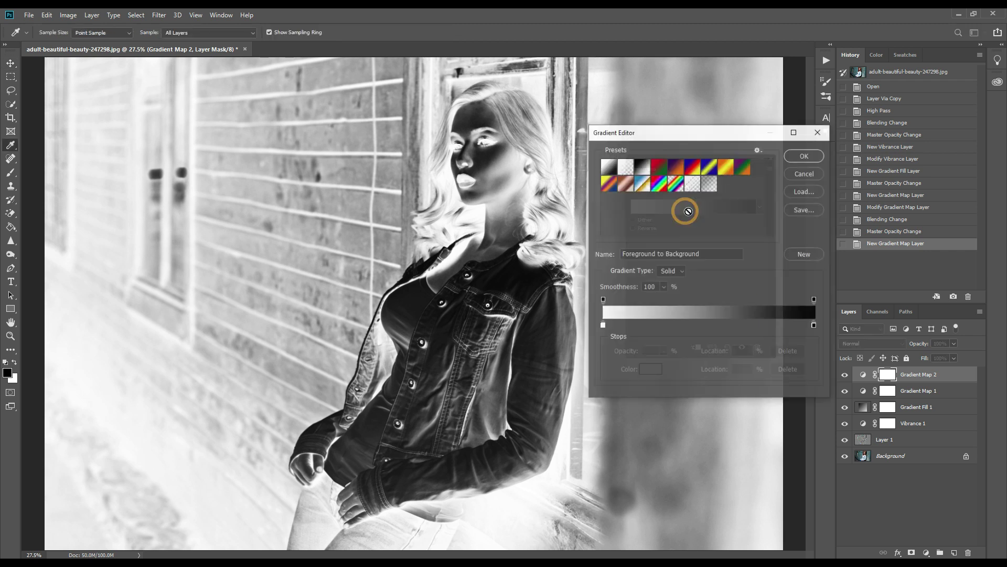
pyautogui.click(668, 211)
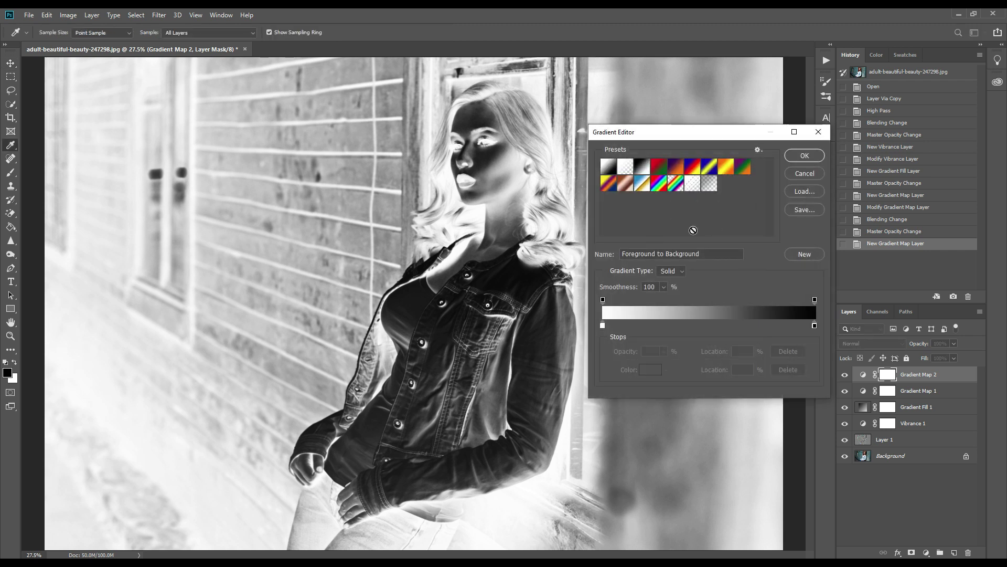
pyautogui.click(677, 168)
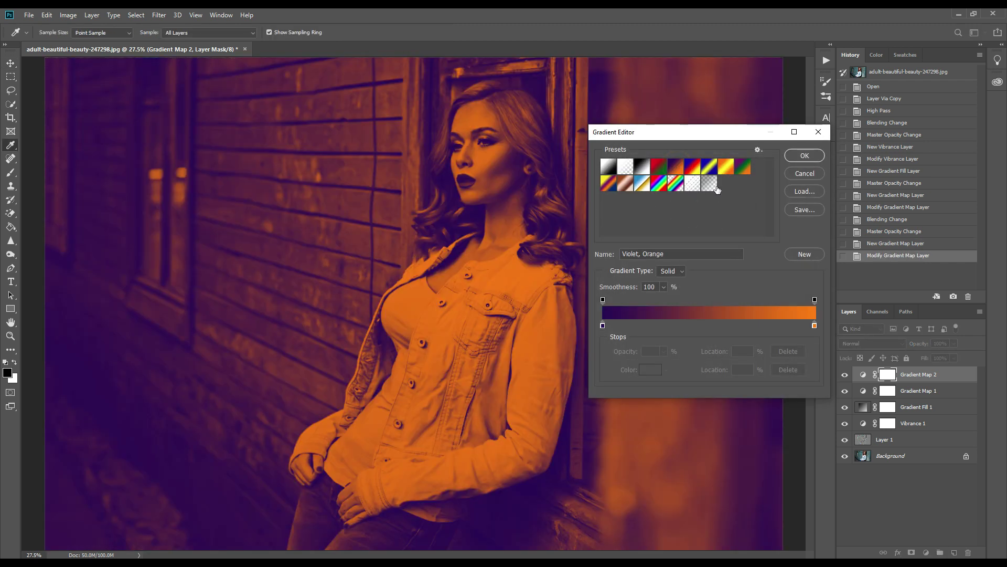
# Change the gradient's dark-end colour stop to blue hex 3f619e.
pyautogui.click(603, 325)
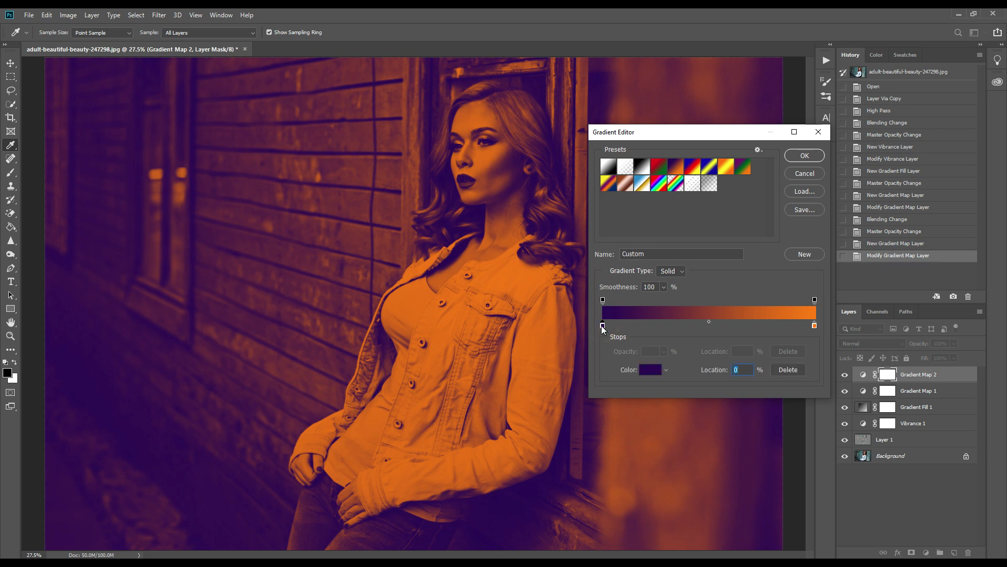
pyautogui.click(602, 325)
pyautogui.doubleClick(601, 326)
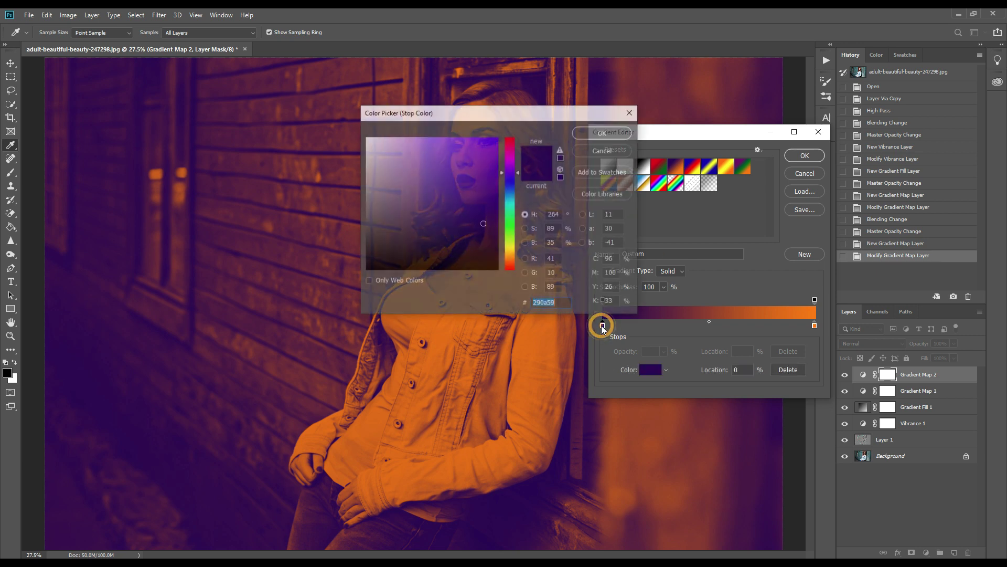
pyautogui.click(560, 305)
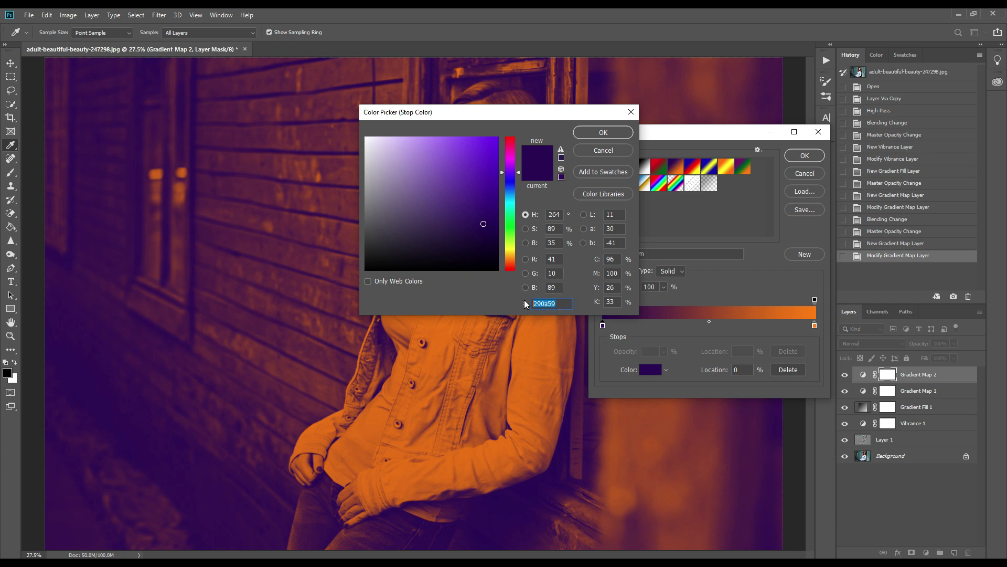
pyautogui.write('3')
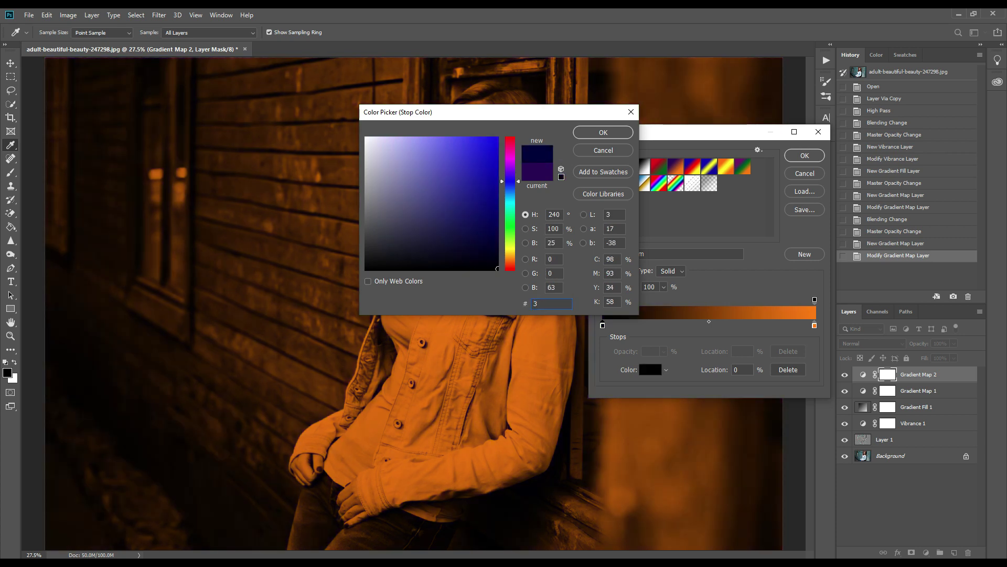
pyautogui.write('f6')
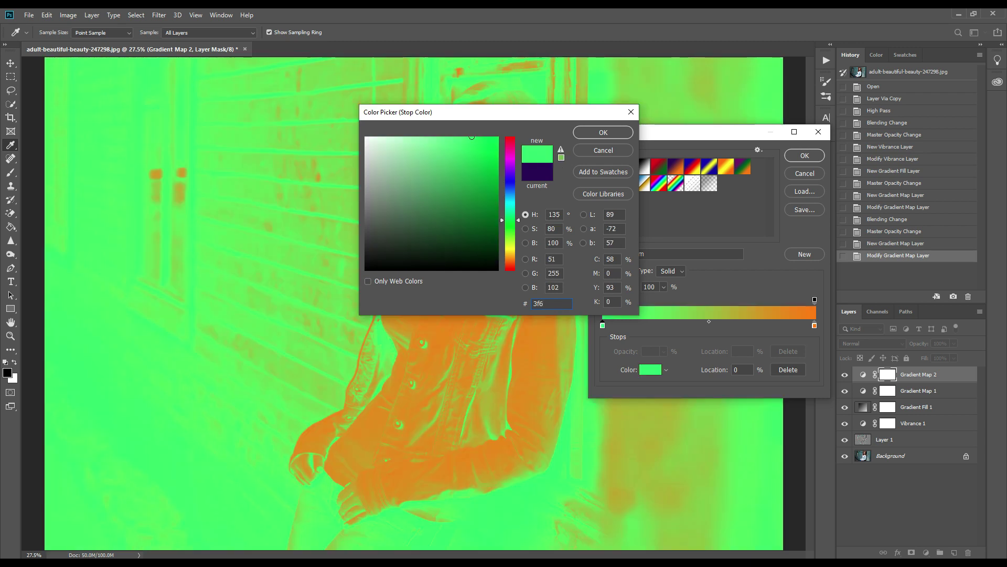
pyautogui.write('19e')
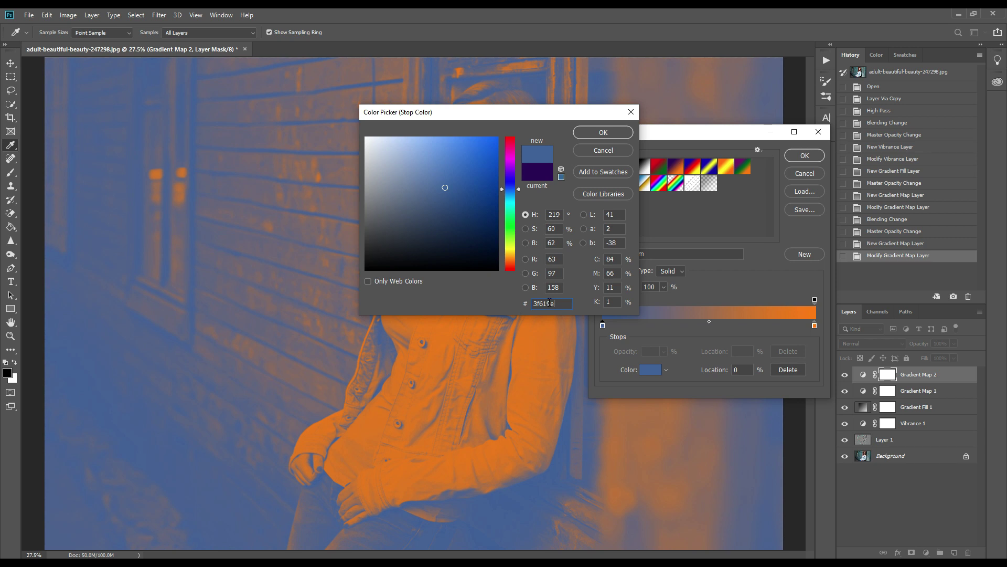
pyautogui.click(603, 133)
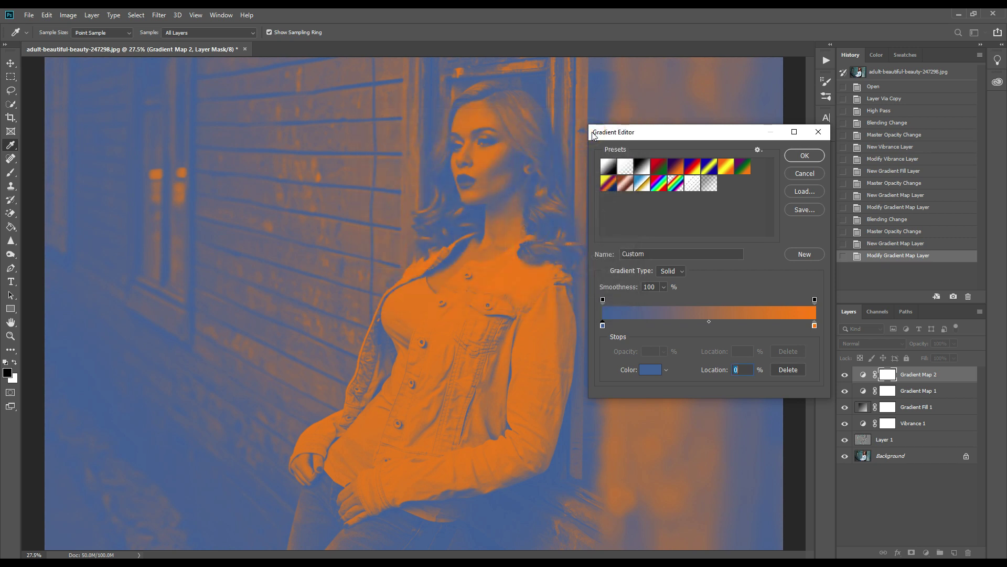
pyautogui.click(799, 159)
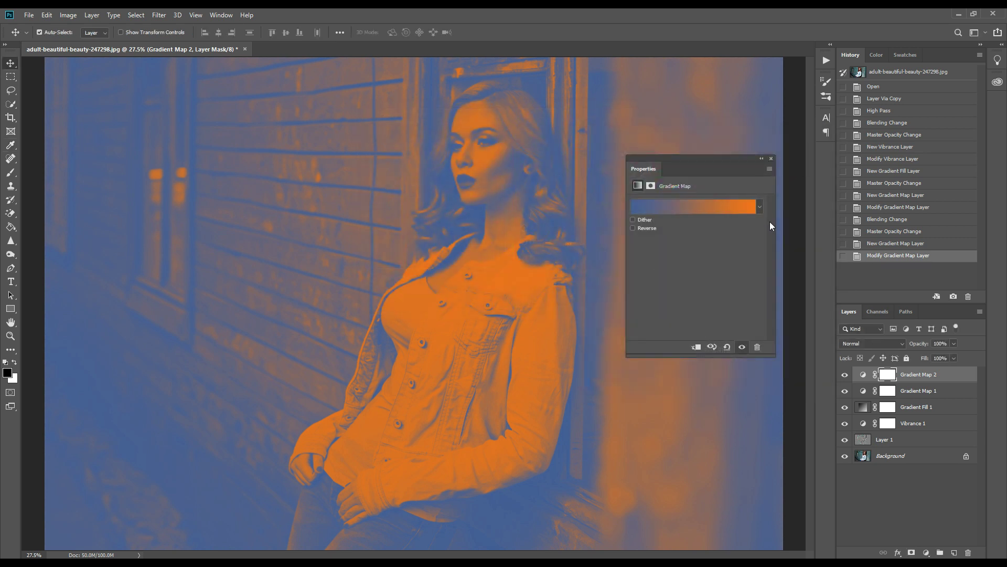
# Set Gradient Map 2 to Soft Light blend mode at 45% opacity.
pyautogui.click(771, 158)
pyautogui.click(878, 343)
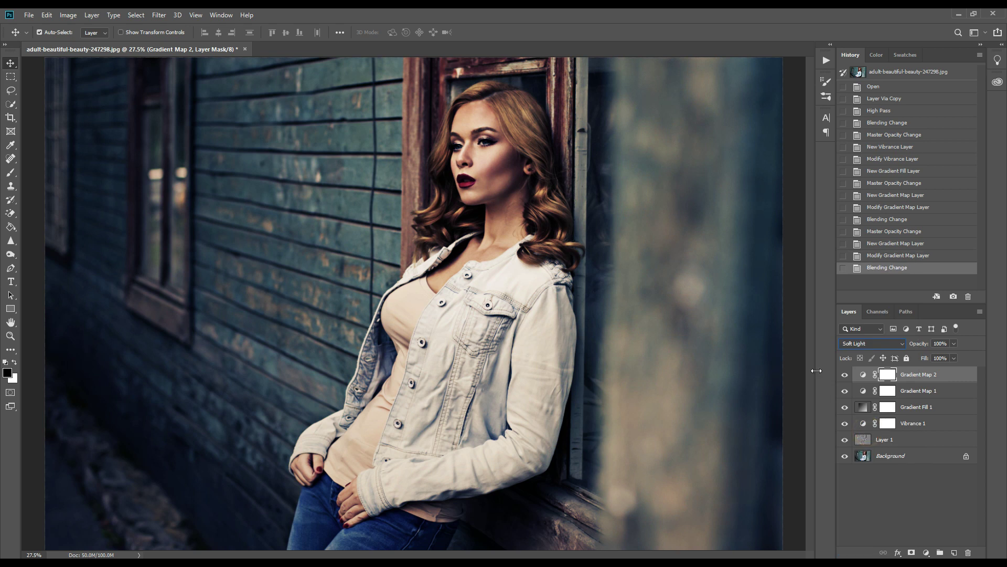
pyautogui.click(954, 341)
pyautogui.click(928, 356)
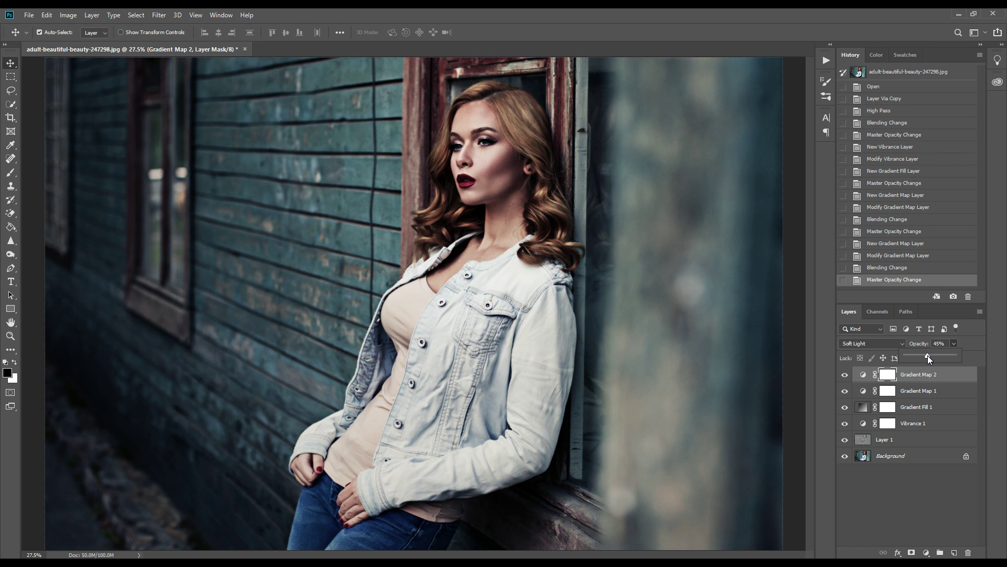
pyautogui.click(969, 340)
# Add a Levels adjustment with the white input level at 242.
pyautogui.click(926, 552)
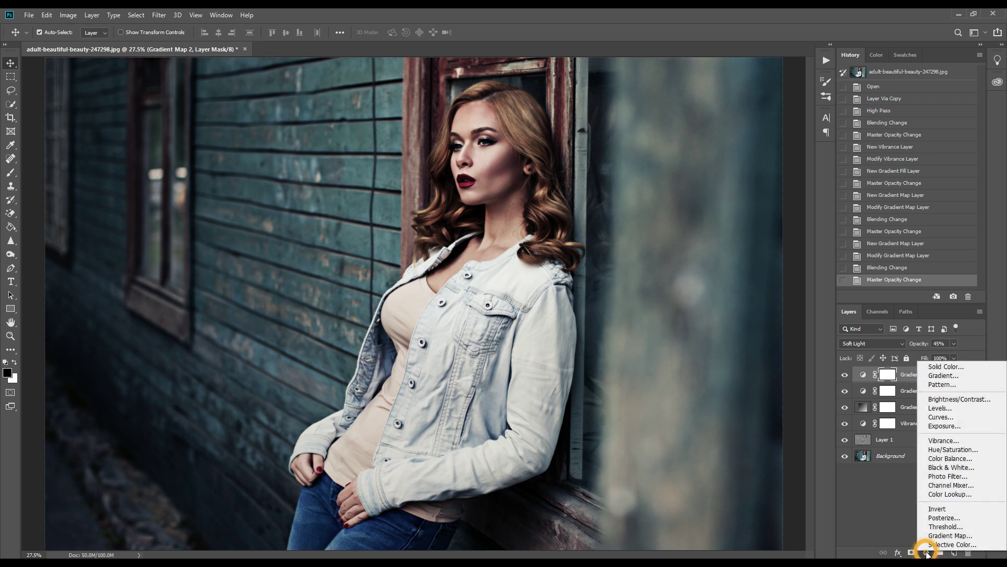
pyautogui.click(970, 407)
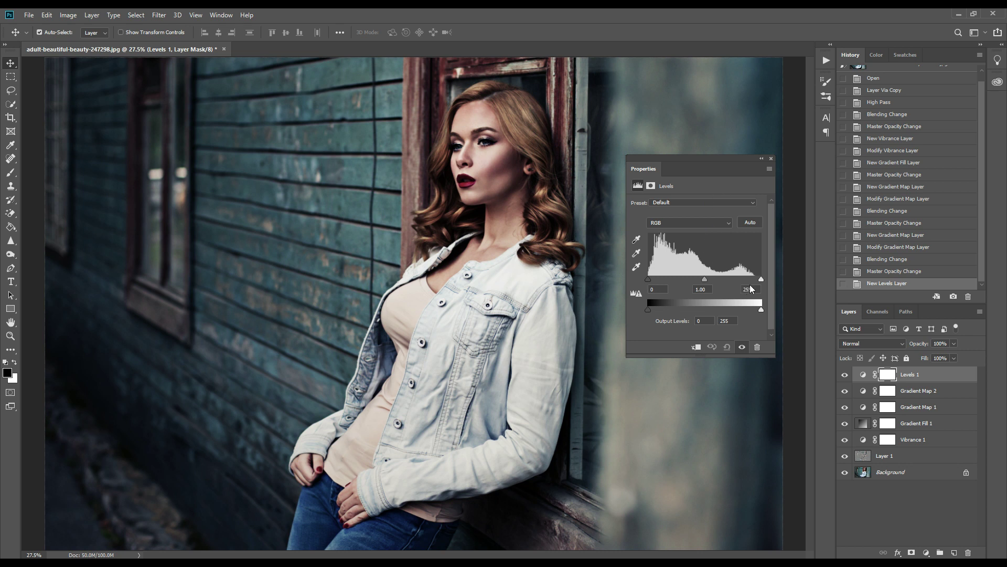
pyautogui.moveTo(760, 279); pyautogui.dragTo(759, 280)
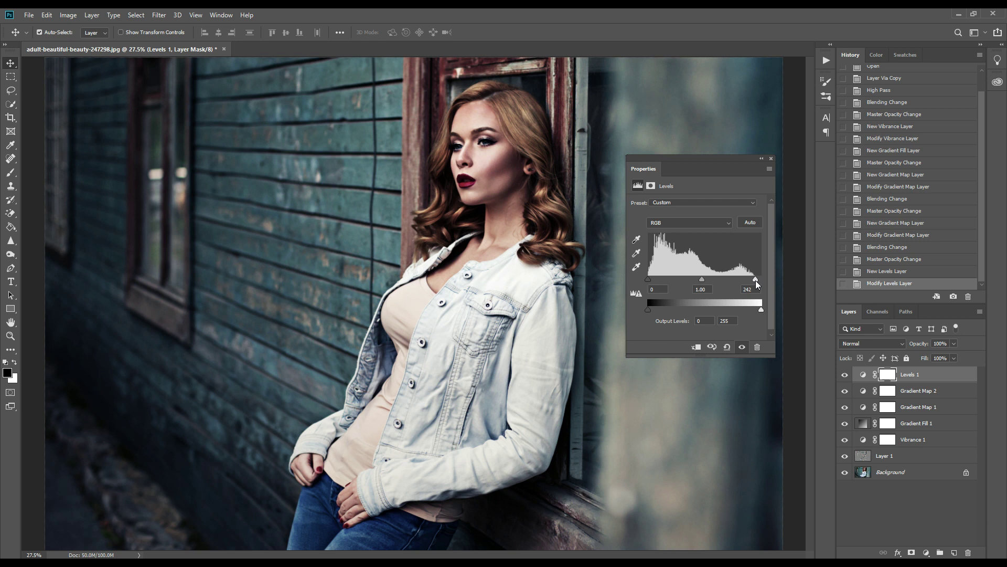
pyautogui.click(770, 158)
# Add a Curves layer, lifting the RGB black point and moving the Red black point right.
pyautogui.click(926, 552)
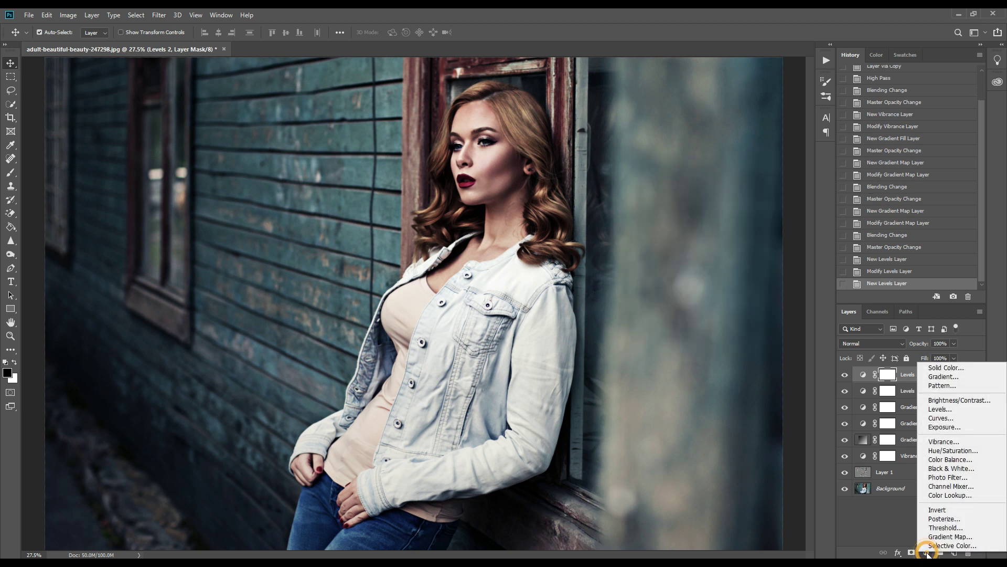
pyautogui.click(954, 410)
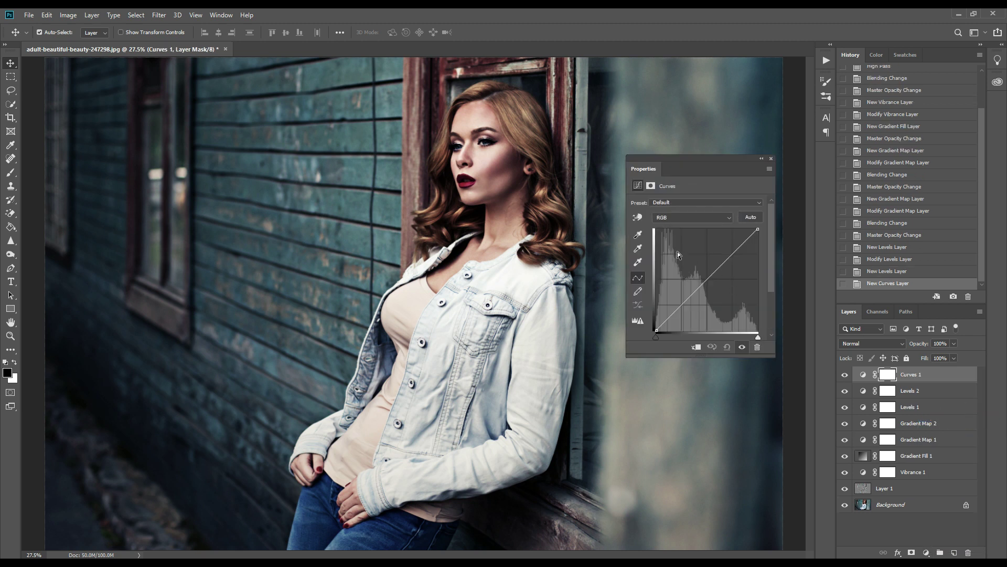
pyautogui.click(657, 329)
pyautogui.moveTo(657, 329); pyautogui.dragTo(647, 315)
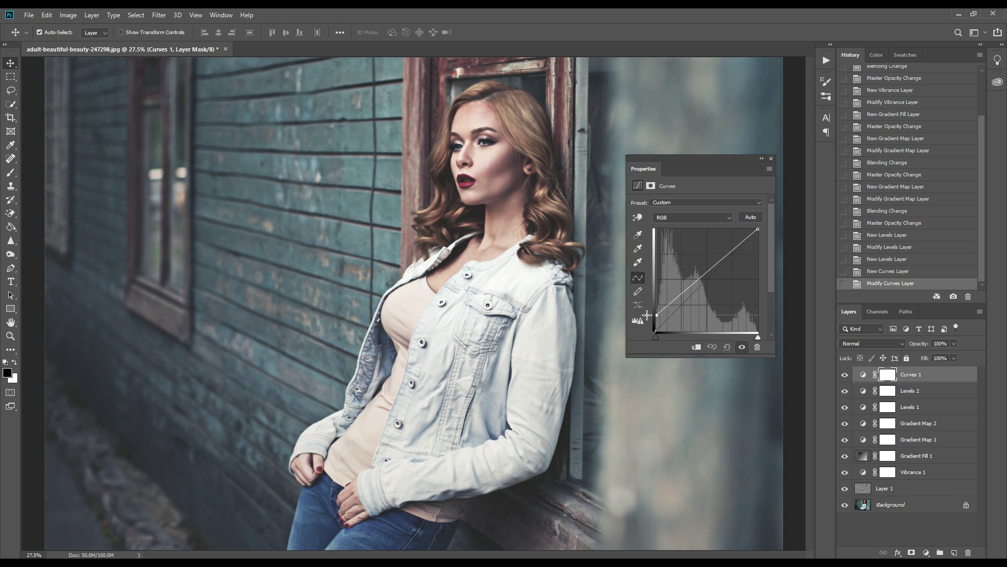
pyautogui.click(690, 218)
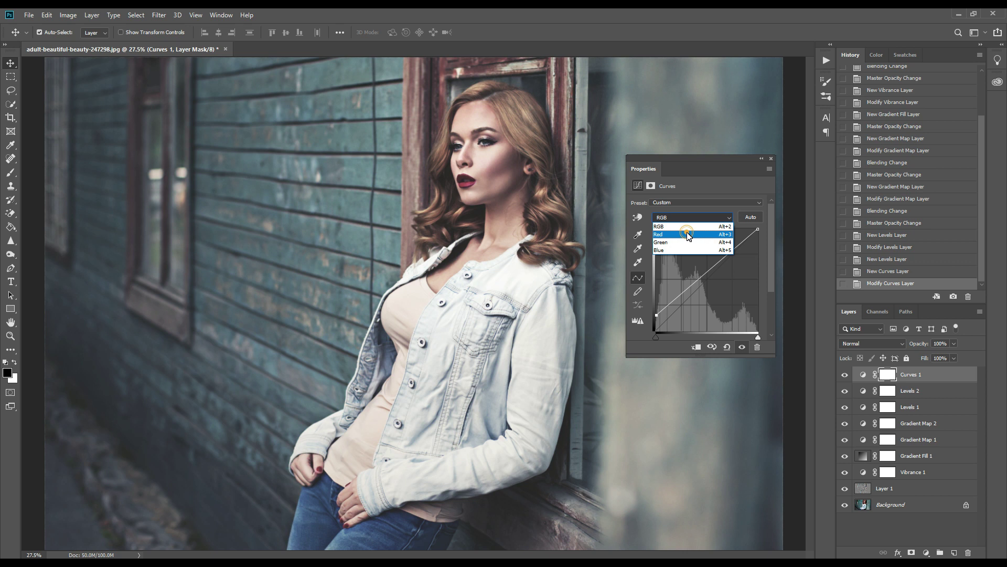
pyautogui.click(686, 234)
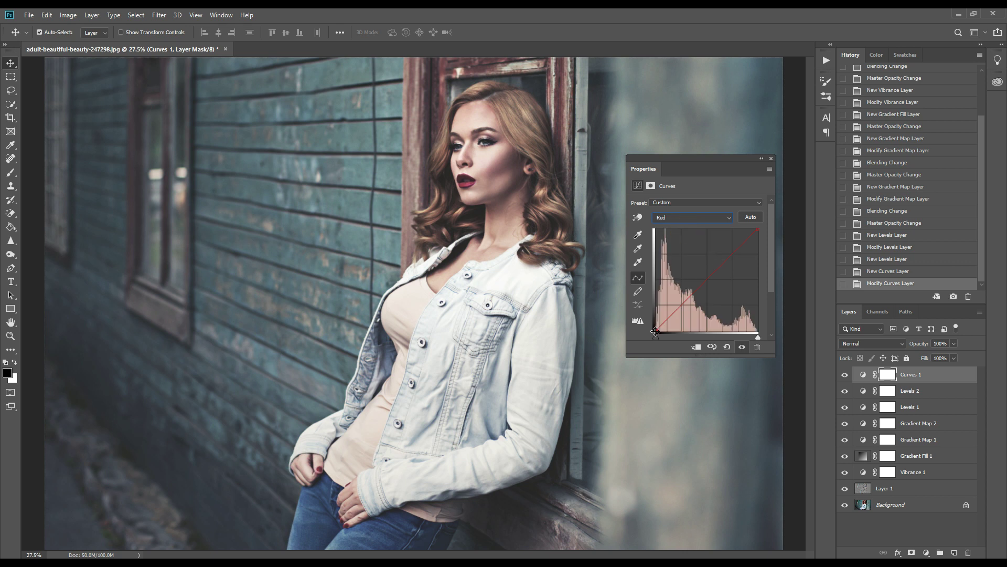
pyautogui.moveTo(655, 332); pyautogui.dragTo(664, 336)
# Lift the Blue curve's black point and lower its midtones slightly.
pyautogui.click(663, 218)
pyautogui.click(676, 246)
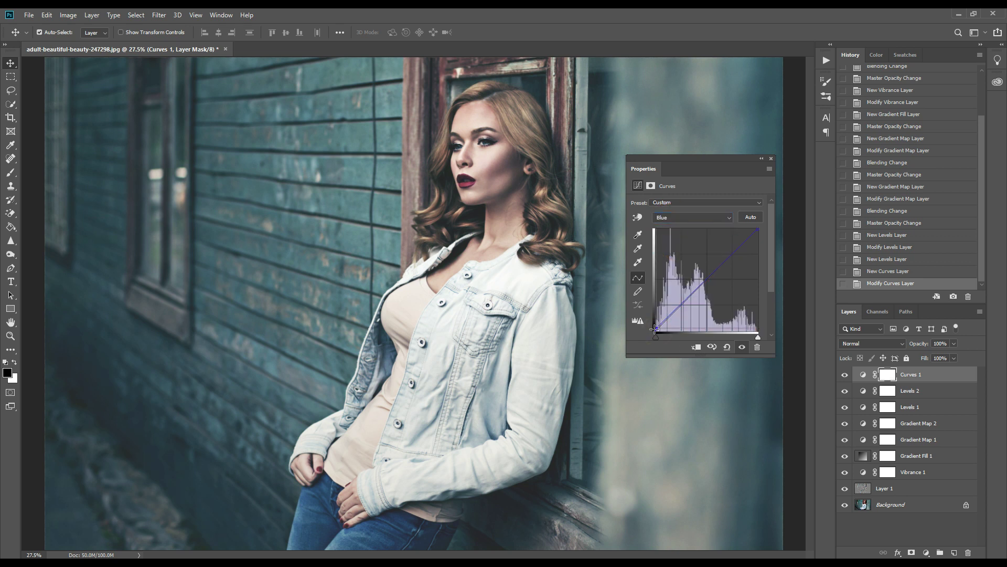
pyautogui.moveTo(655, 329); pyautogui.dragTo(652, 324)
pyautogui.click(702, 281)
pyautogui.moveTo(702, 282); pyautogui.dragTo(703, 284)
pyautogui.click(771, 159)
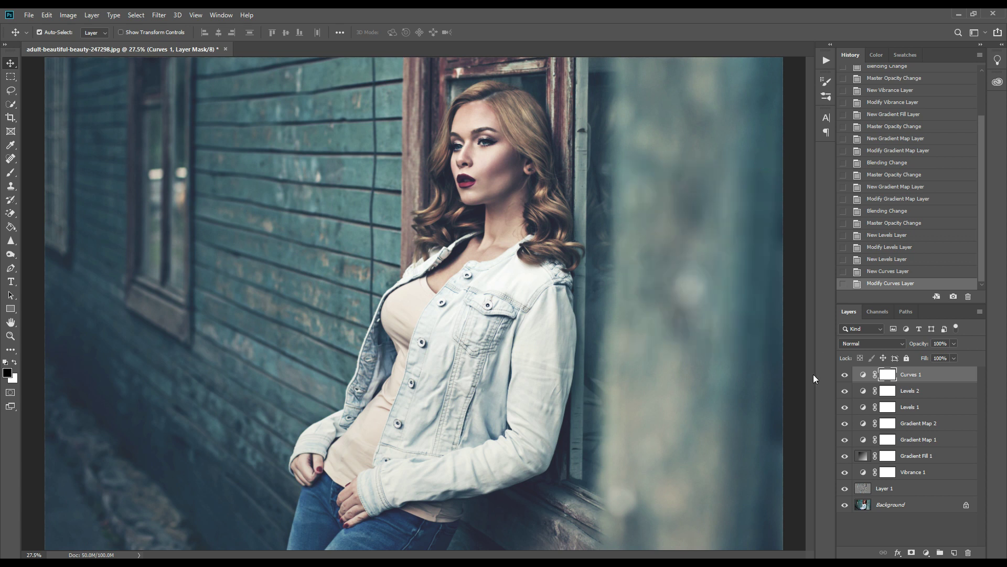
# Add an Exposure layer with exposure +0.17, offset +0.0083 and gamma 1.06.
pyautogui.click(926, 553)
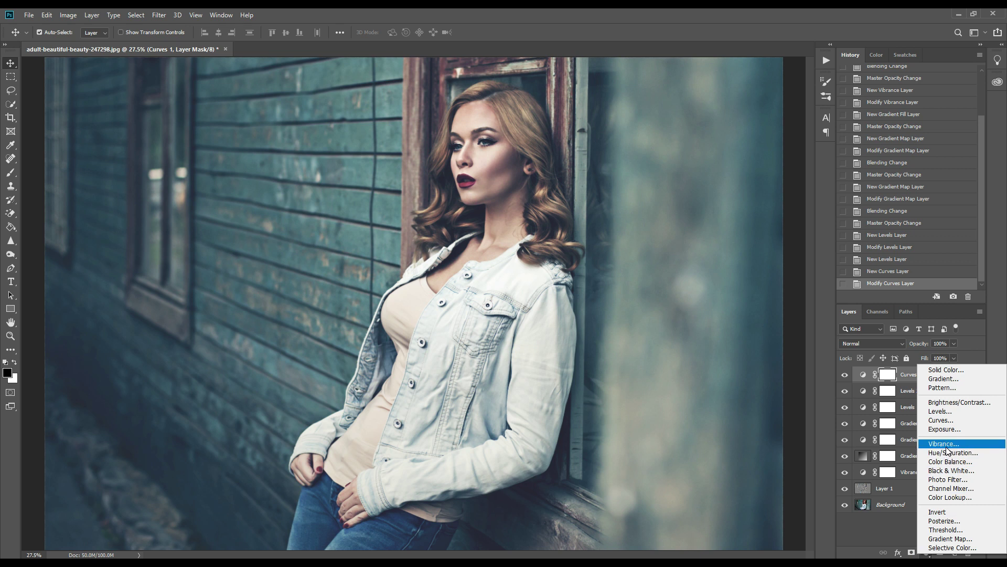
pyautogui.click(944, 429)
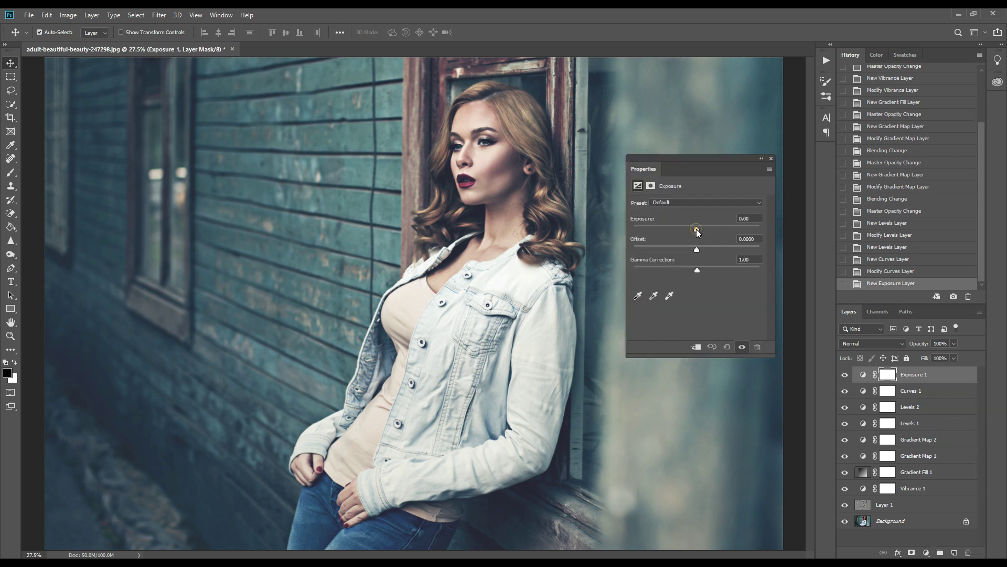
pyautogui.click(697, 229)
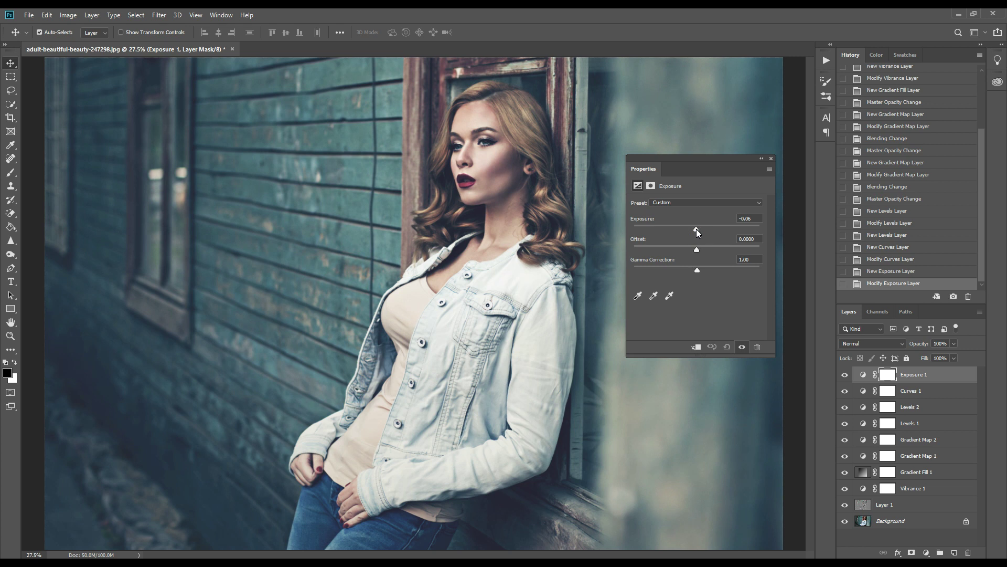
pyautogui.moveTo(697, 228); pyautogui.dragTo(698, 227)
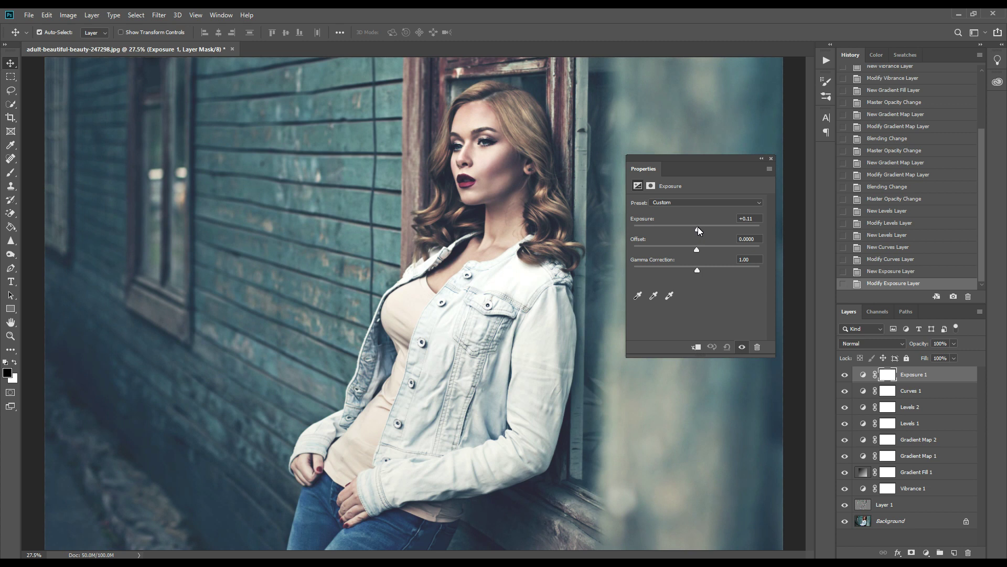
pyautogui.moveTo(698, 227); pyautogui.dragTo(699, 228)
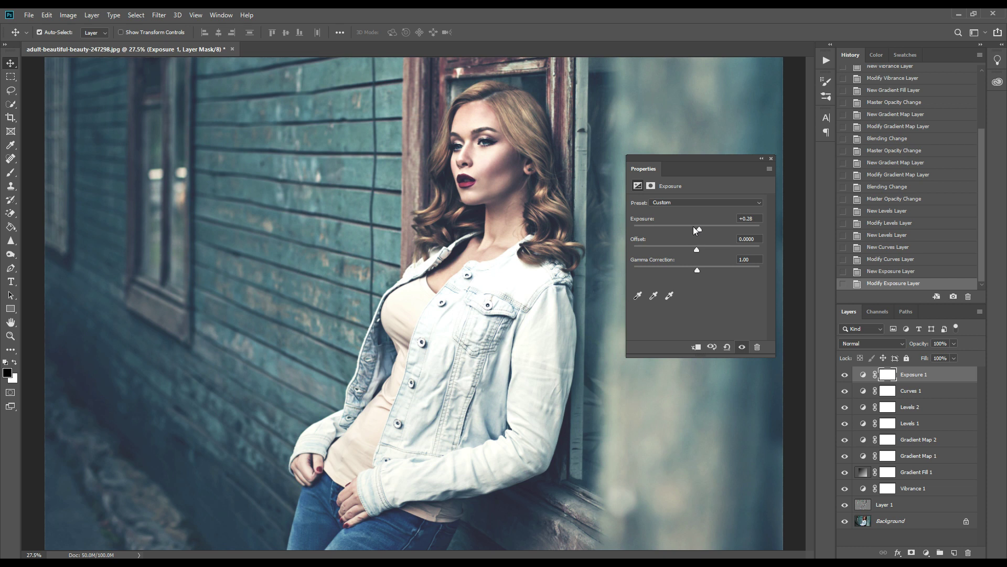
pyautogui.moveTo(700, 228); pyautogui.dragTo(699, 228)
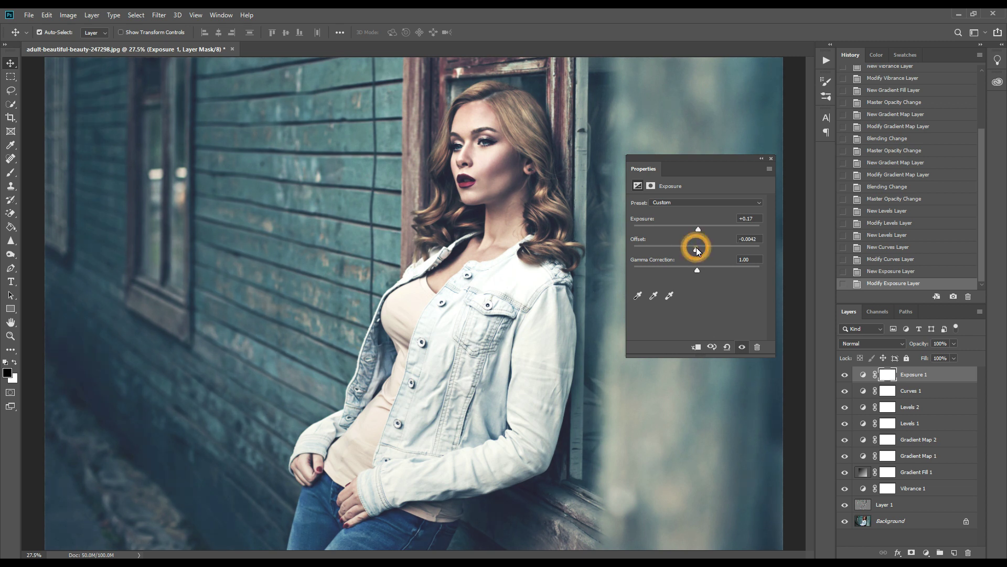
pyautogui.moveTo(696, 249); pyautogui.dragTo(699, 250)
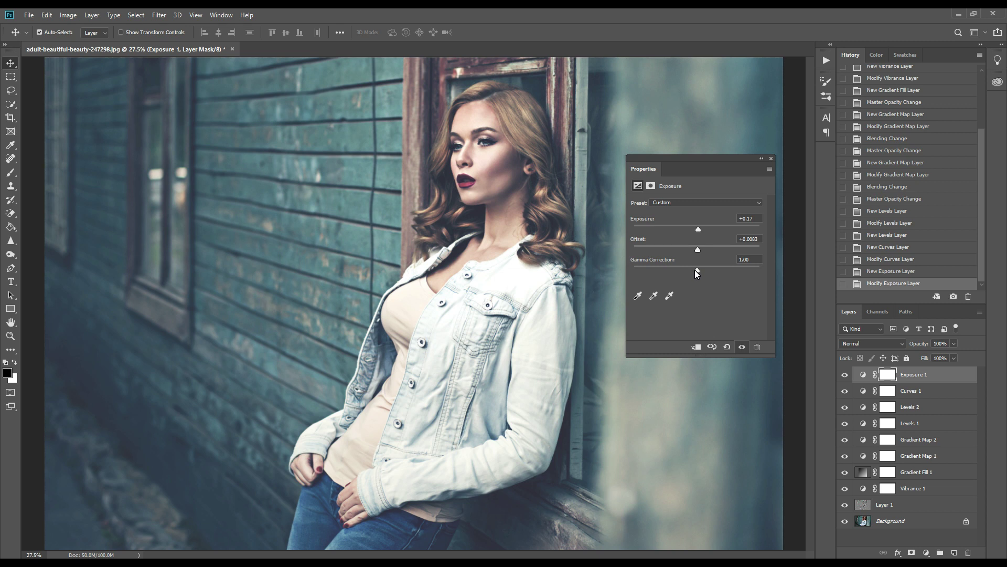
pyautogui.moveTo(694, 269); pyautogui.dragTo(697, 268)
pyautogui.moveTo(701, 268); pyautogui.dragTo(696, 269)
pyautogui.click(771, 159)
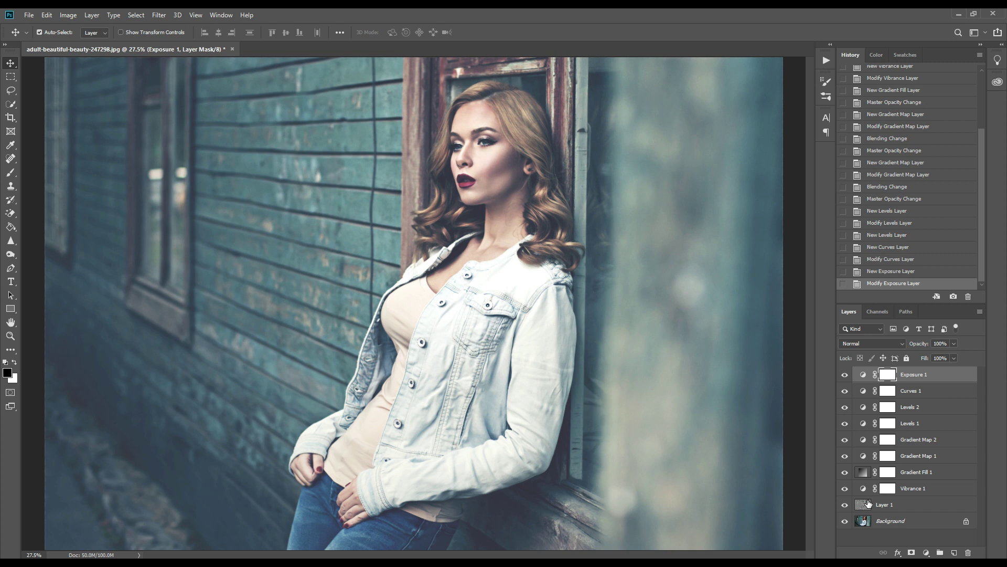
pyautogui.click(844, 521)
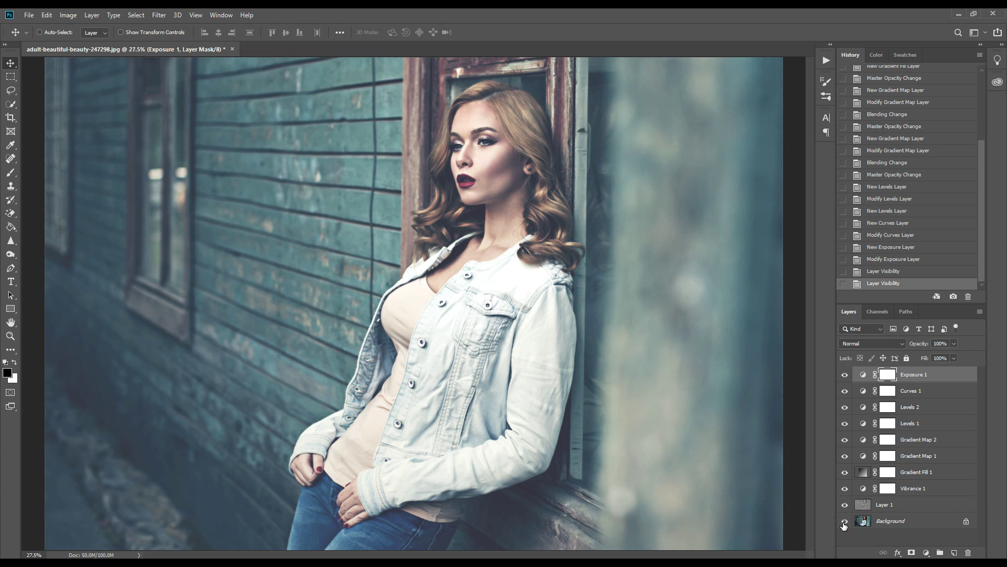
pyautogui.click(844, 522)
pyautogui.click(844, 522)
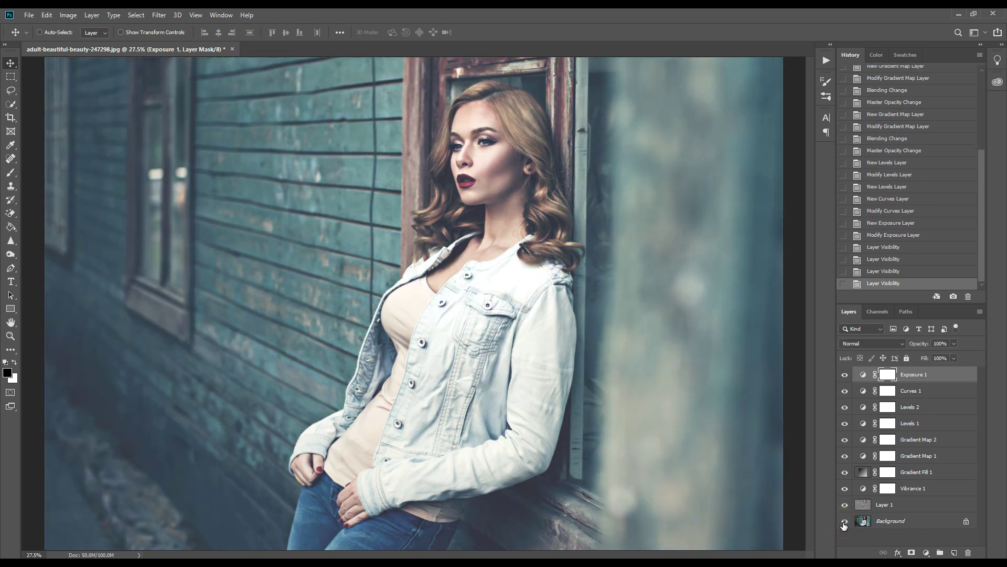
pyautogui.press('ctrl')
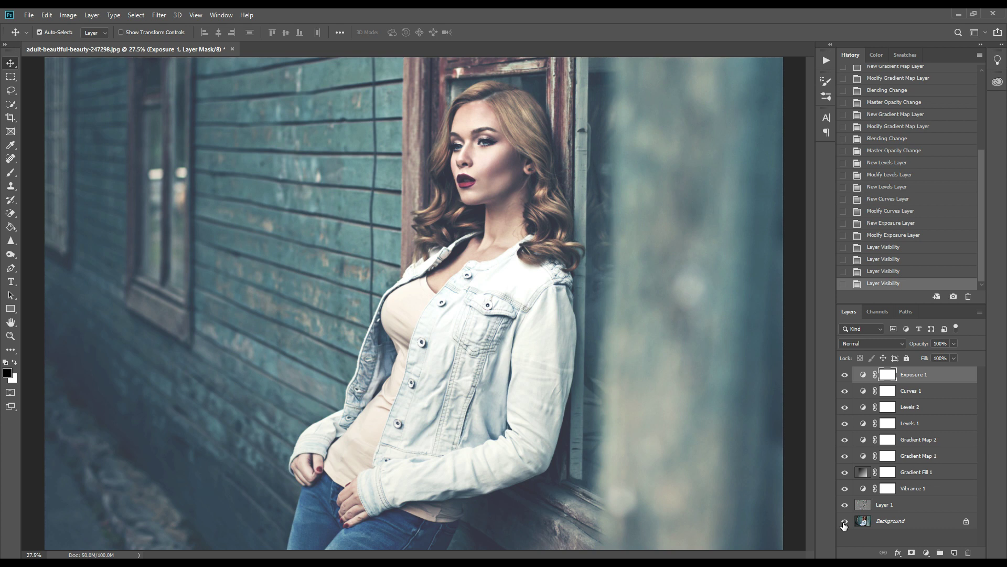